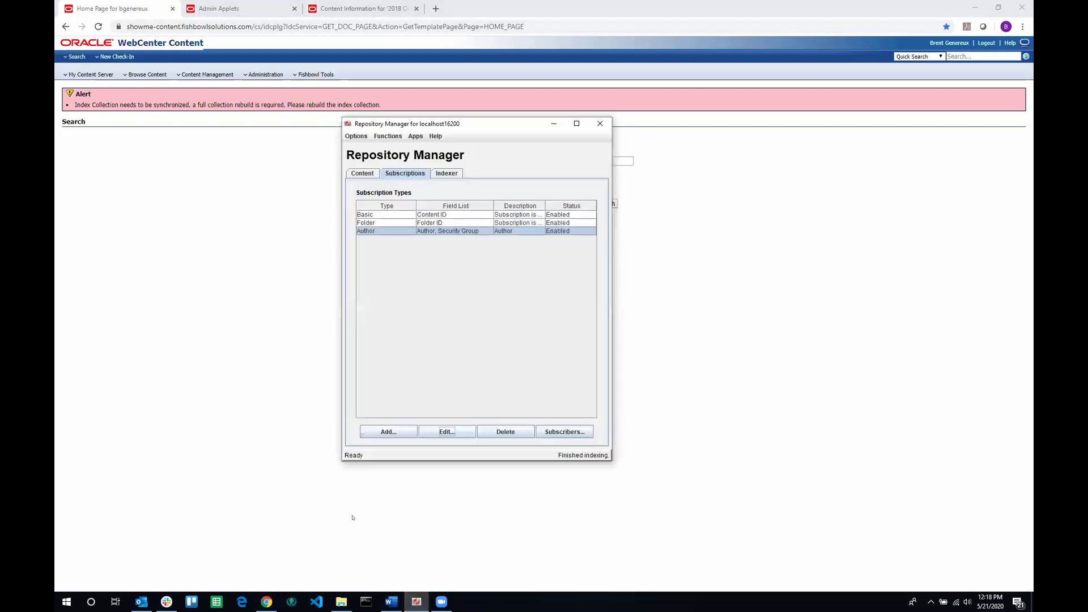
# - Add a subscription type named Type with description Type, notifications enabled and Type as its criteria field
pyautogui.moveTo(390, 124); pyautogui.dragTo(419, 139)
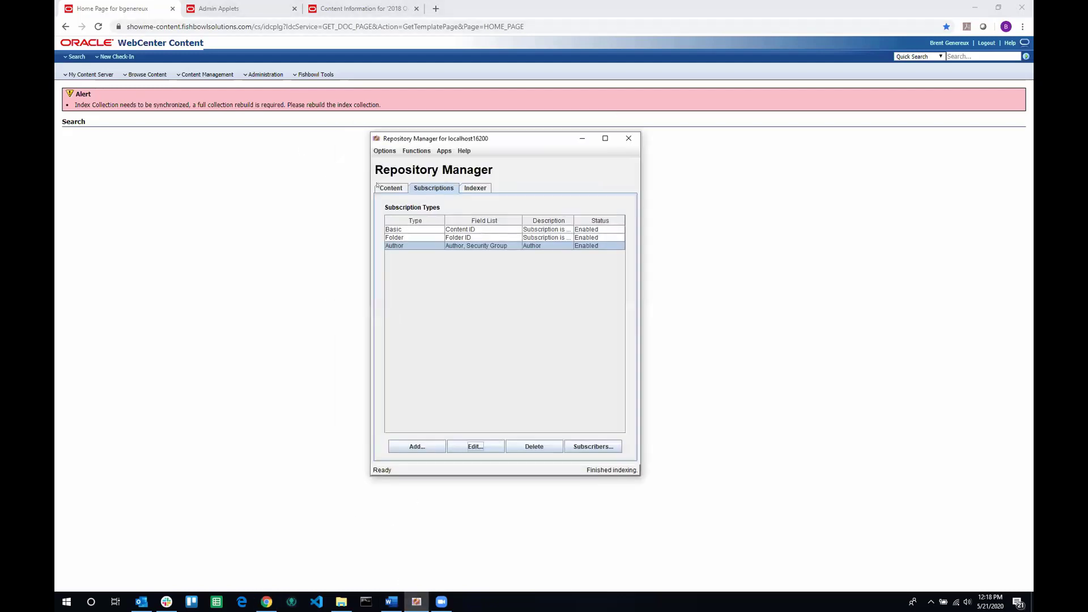
pyautogui.click(438, 185)
pyautogui.click(418, 446)
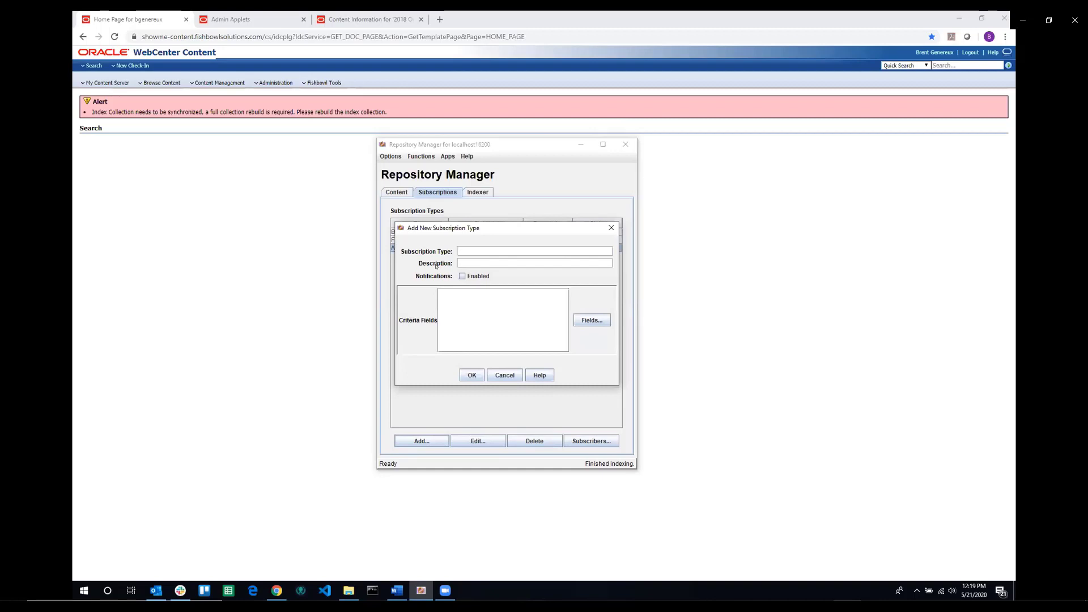
pyautogui.write('TypeType')
pyautogui.click(590, 320)
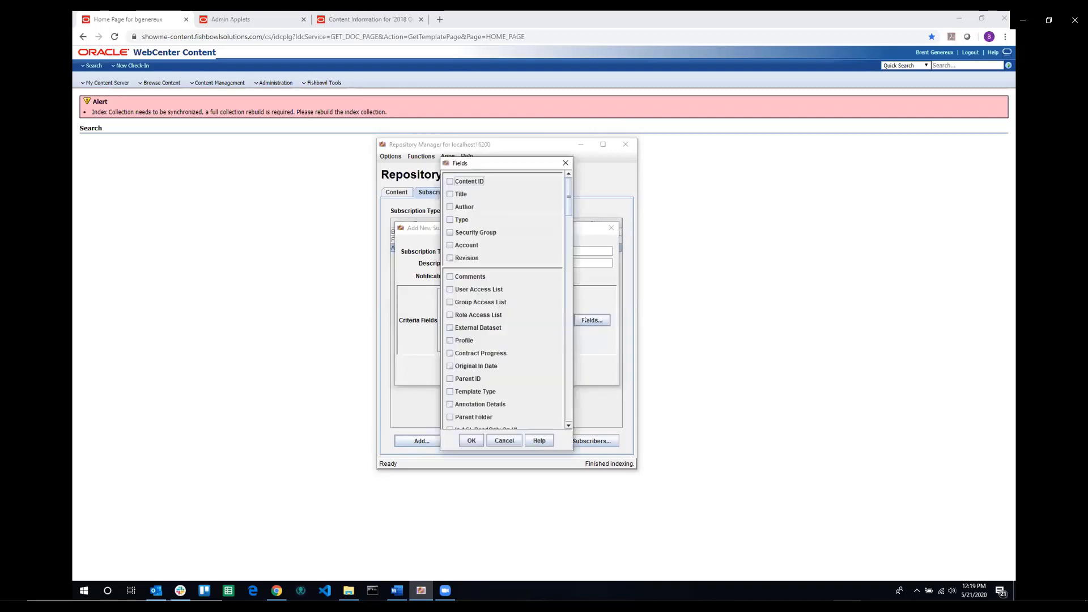
pyautogui.click(451, 219)
pyautogui.click(471, 441)
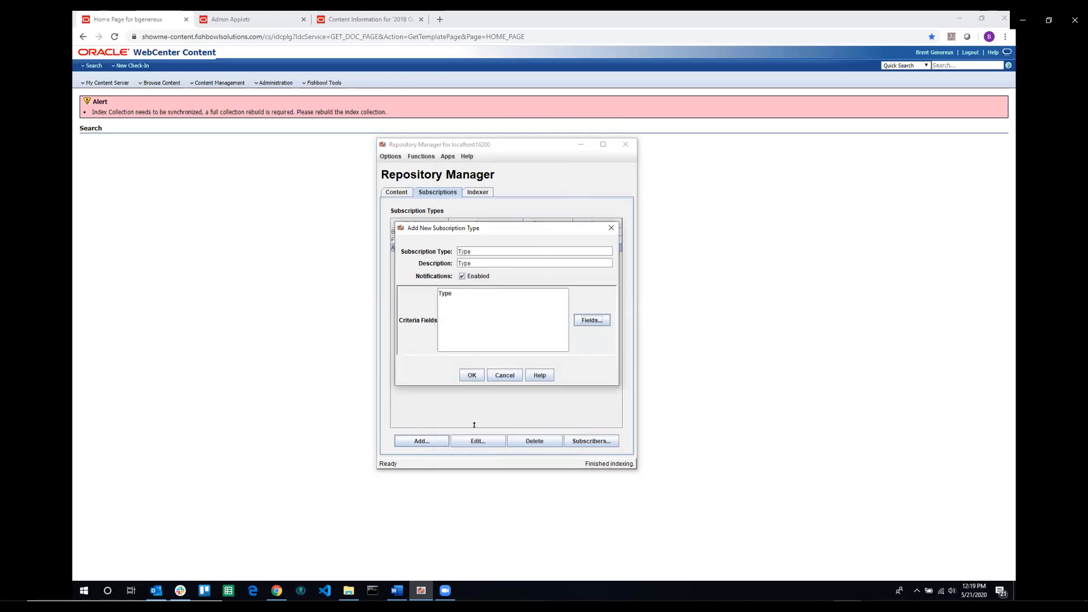
pyautogui.click(472, 376)
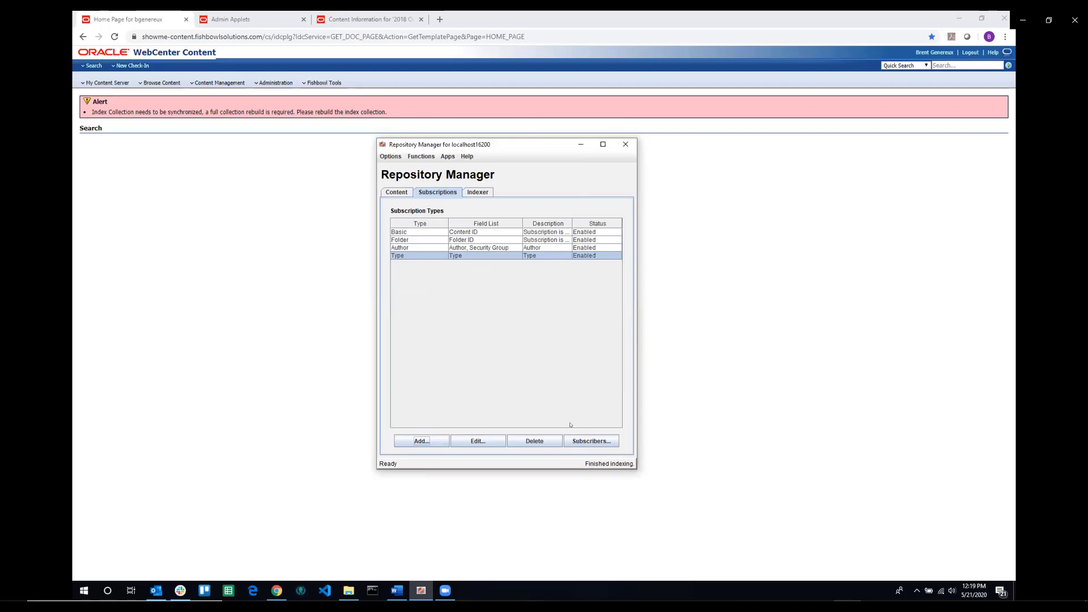
# - Start a new subscription for the Type subscription type with the AllEmployees alias as its subscriber
pyautogui.click(586, 441)
pyautogui.click(570, 440)
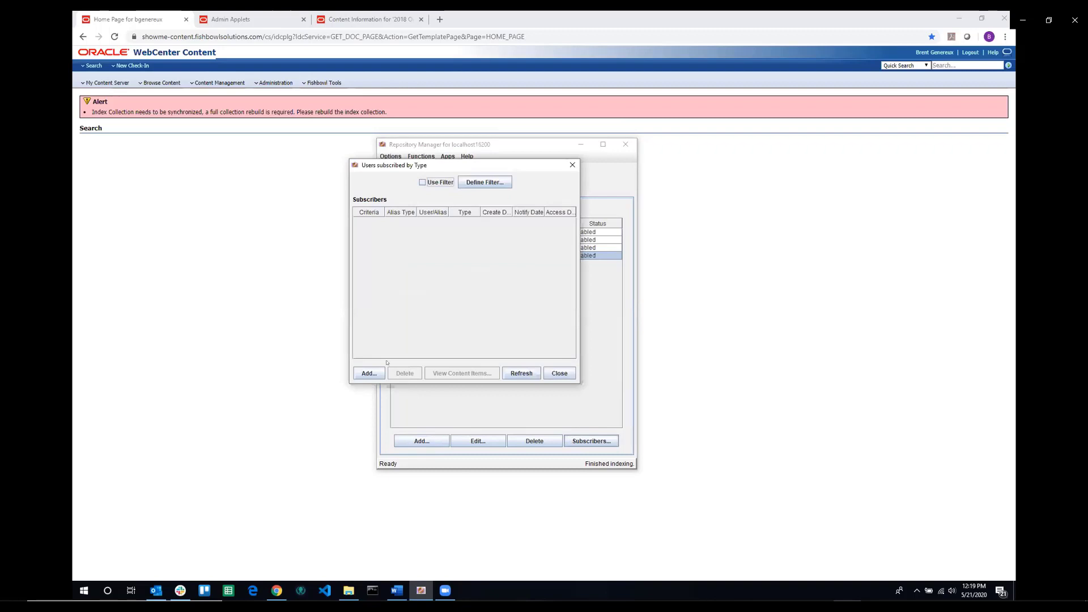
pyautogui.click(369, 372)
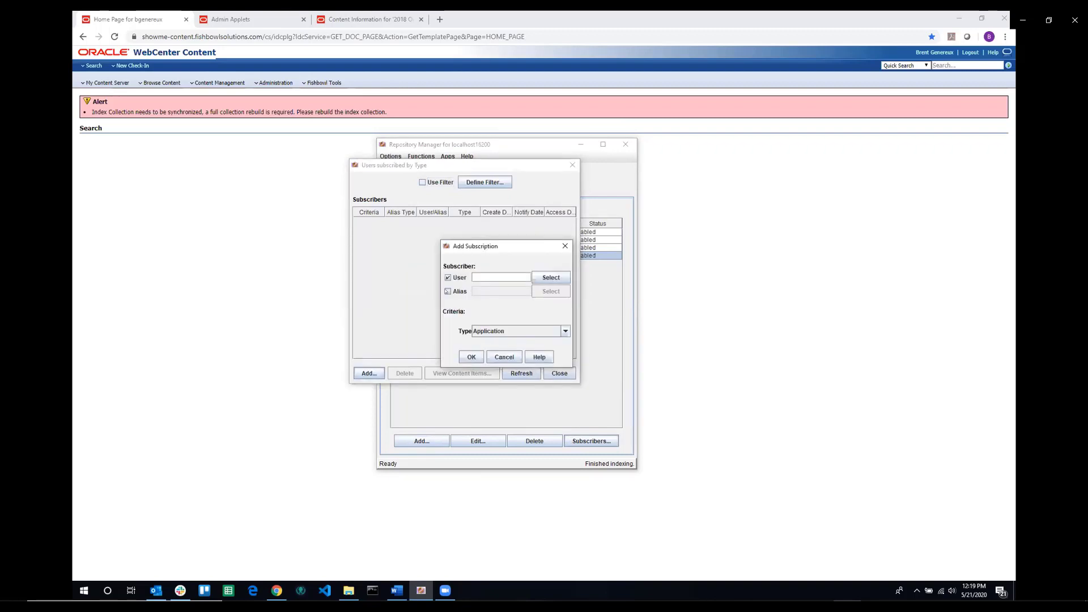
pyautogui.click(447, 291)
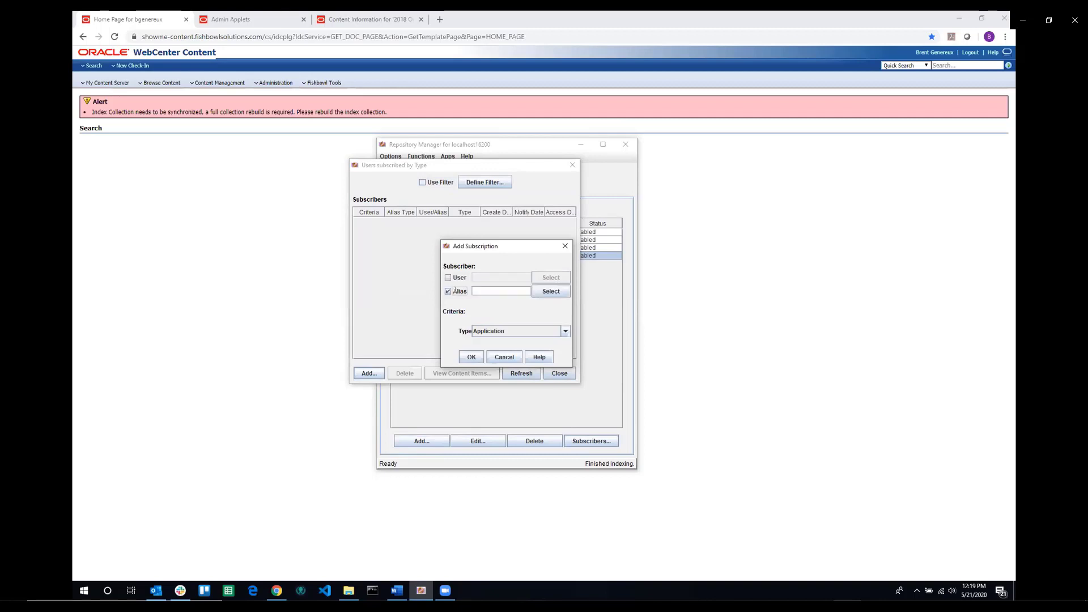
pyautogui.click(552, 291)
pyautogui.click(430, 254)
pyautogui.click(471, 396)
# - Set the subscription's Type criterion to PolicyProcedure, save it and close the subscriber list
pyautogui.click(563, 330)
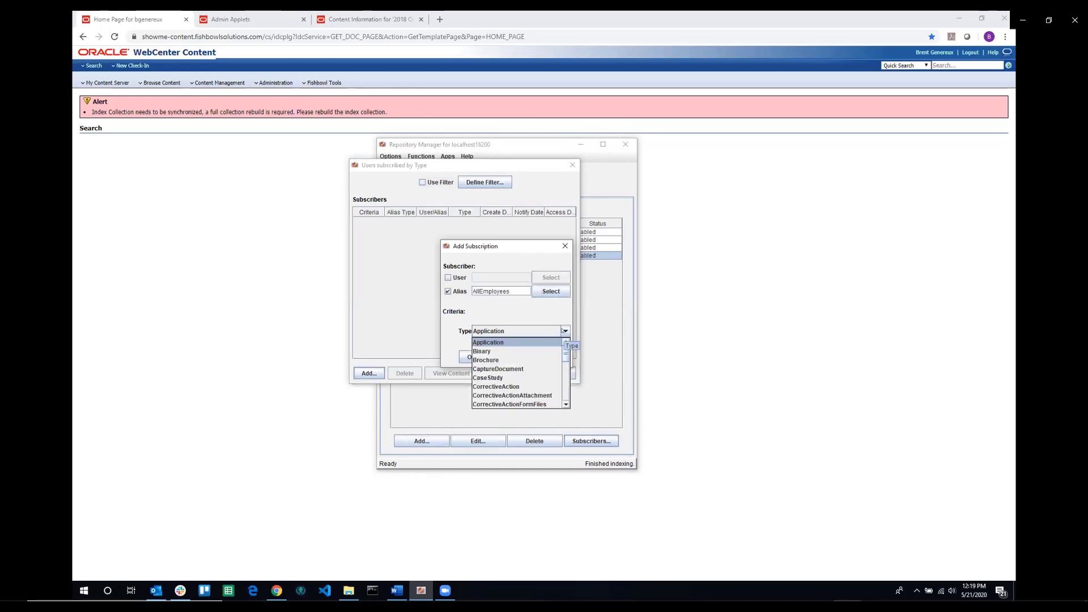
pyautogui.press('p')
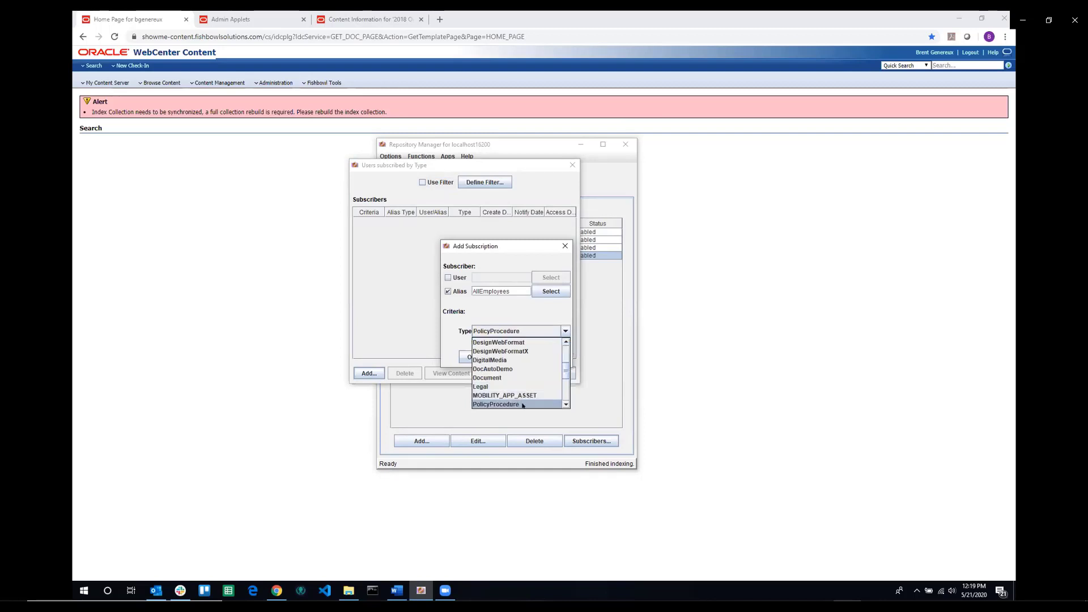
pyautogui.click(496, 404)
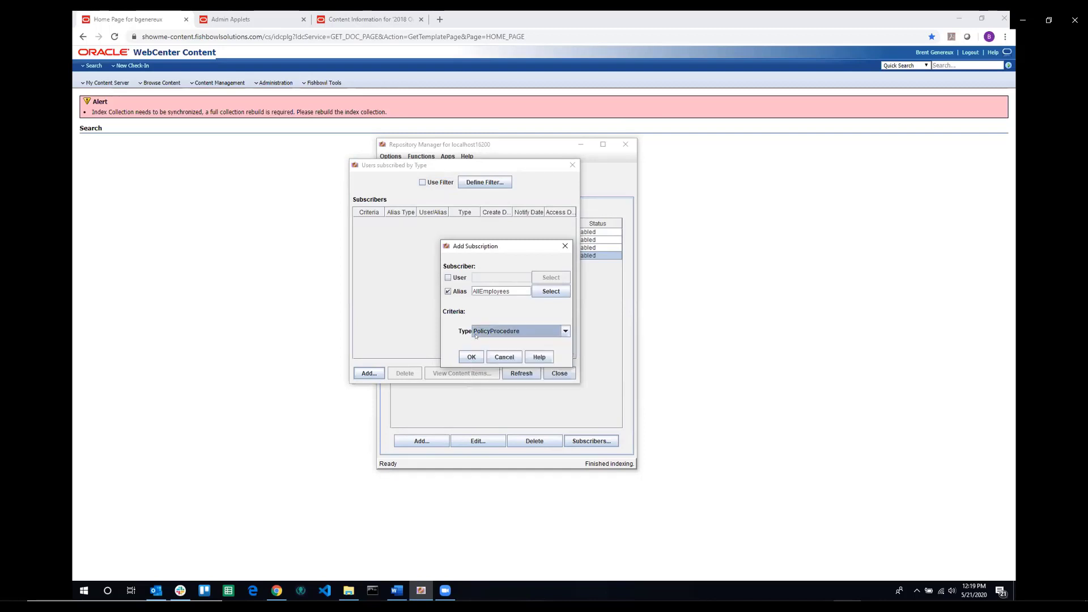
pyautogui.click(470, 355)
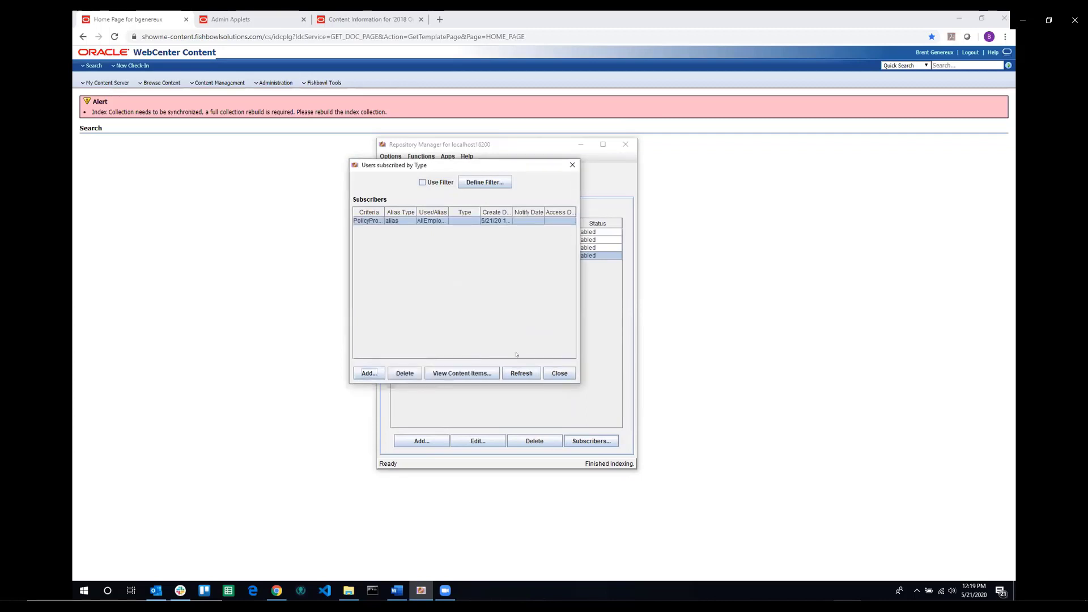
pyautogui.click(555, 371)
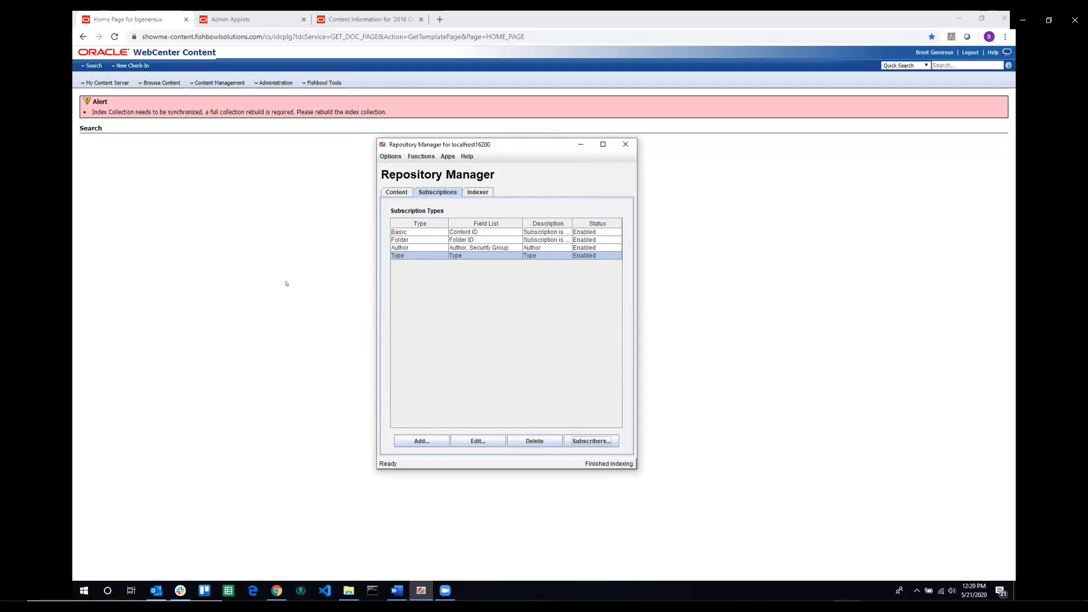
# - Search the content server in the browser, check out the IT Vision Policy document and open its check-in form
pyautogui.hotkey('alt', 'Tab')
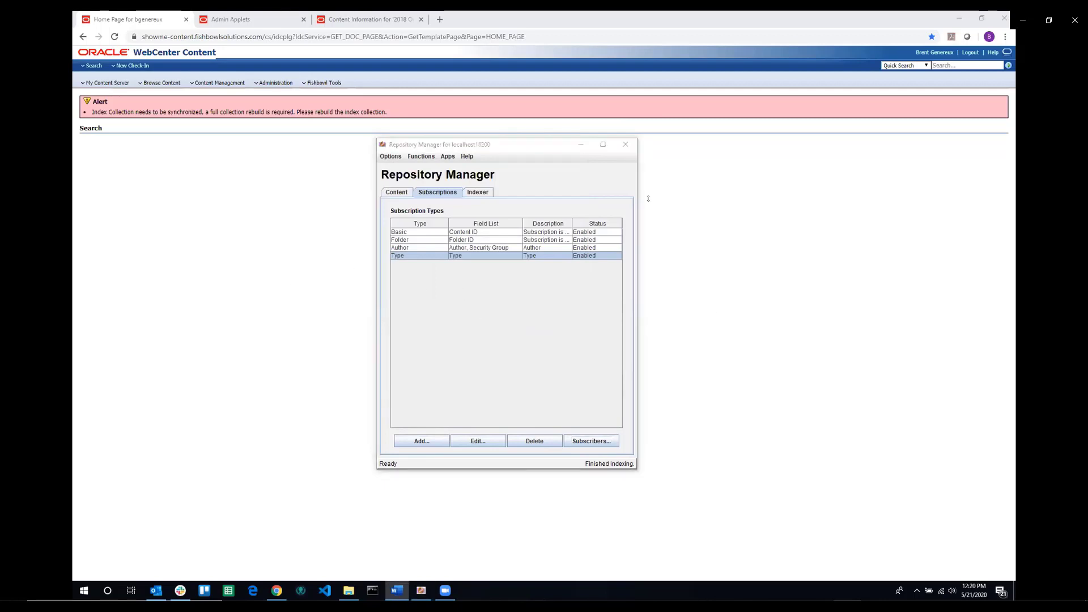
pyautogui.click(98, 45)
pyautogui.click(603, 207)
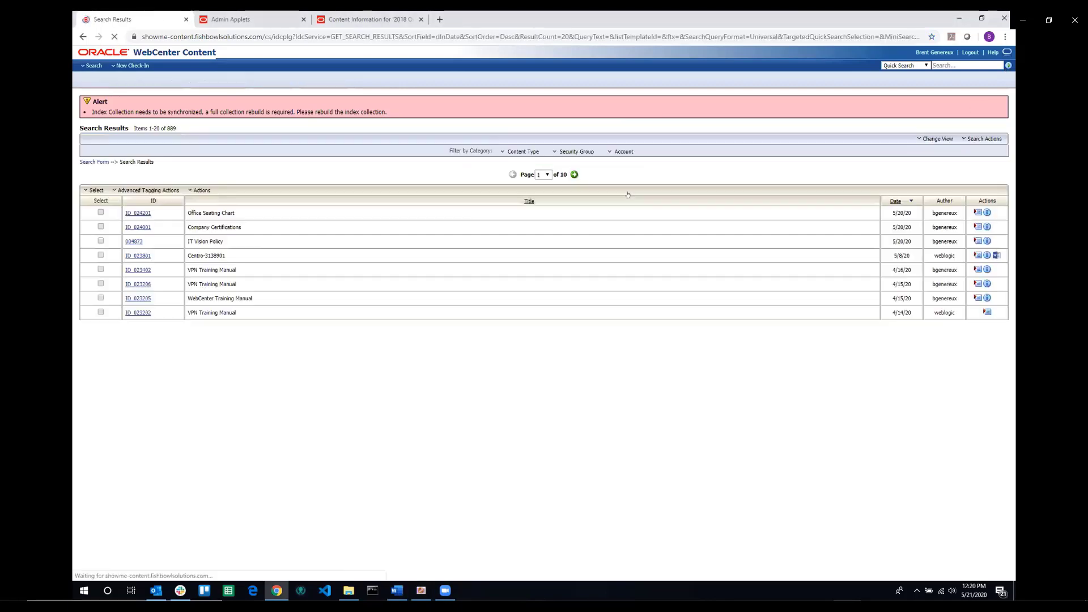
pyautogui.click(984, 241)
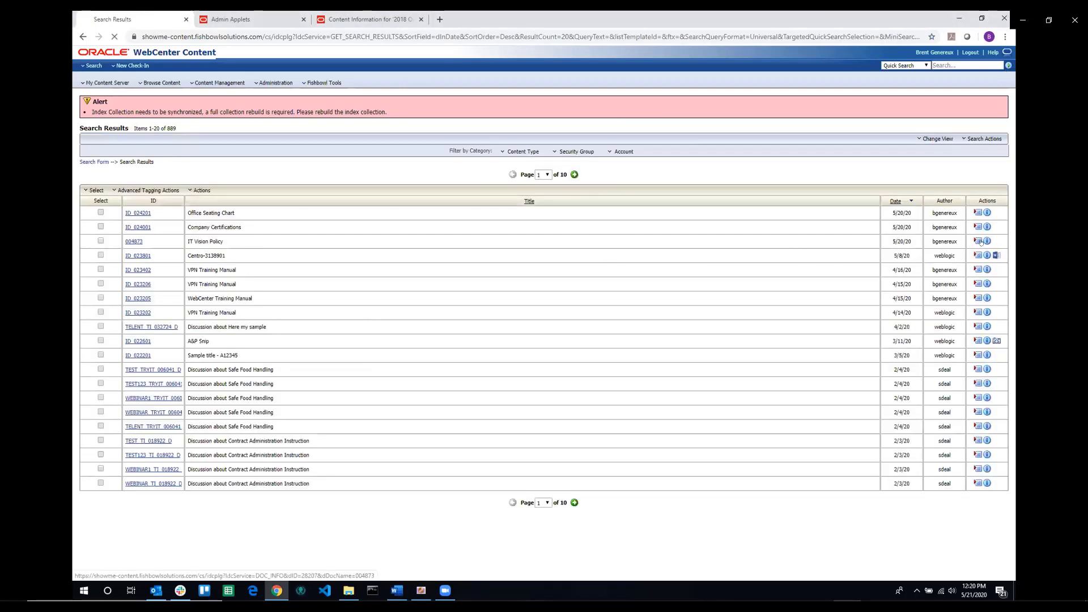
pyautogui.click(927, 140)
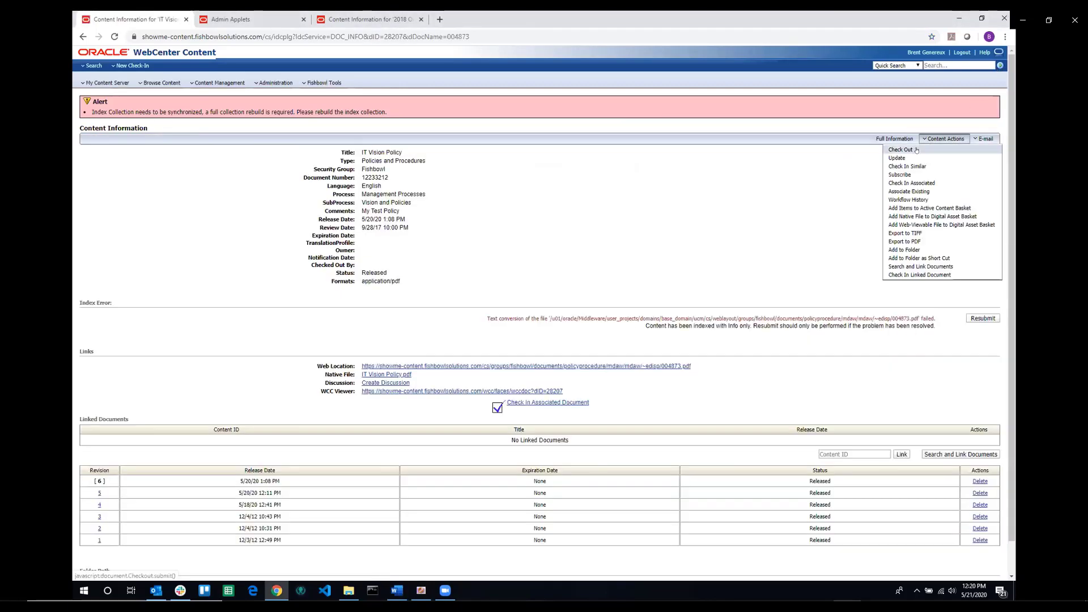
pyautogui.click(918, 149)
pyautogui.click(382, 214)
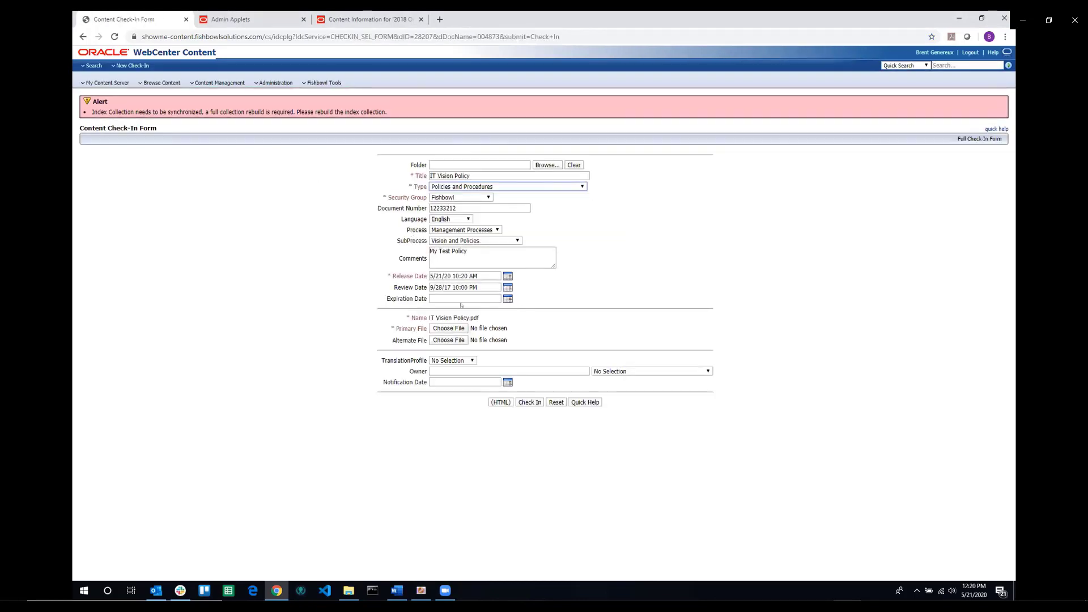
# - Check in IT Vision Policy.pdf as the primary file of a new revision and open its content information
pyautogui.click(449, 329)
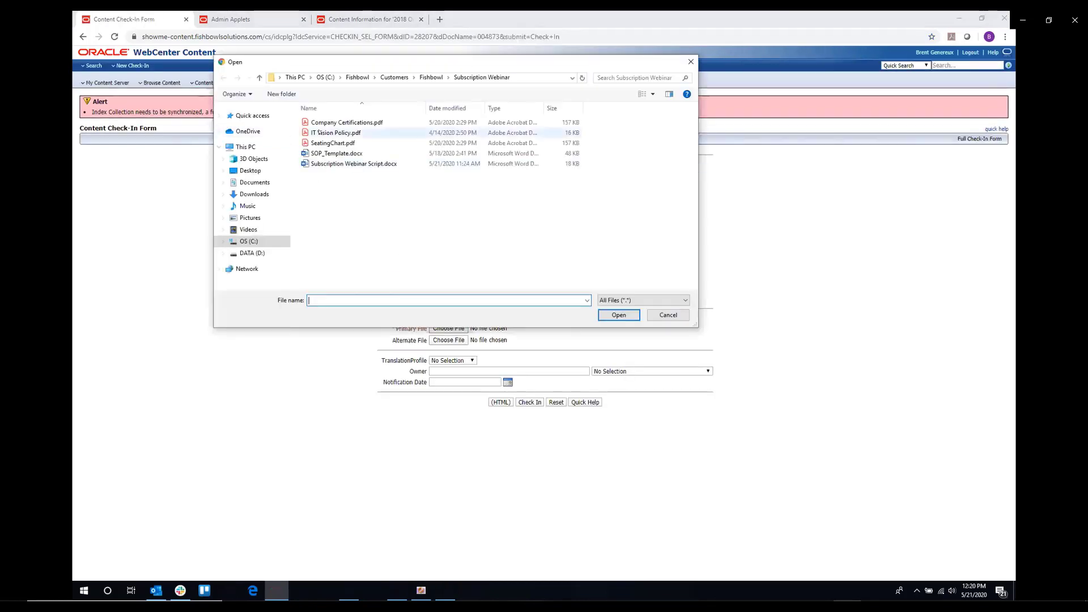
pyautogui.doubleClick(331, 333)
pyautogui.click(522, 402)
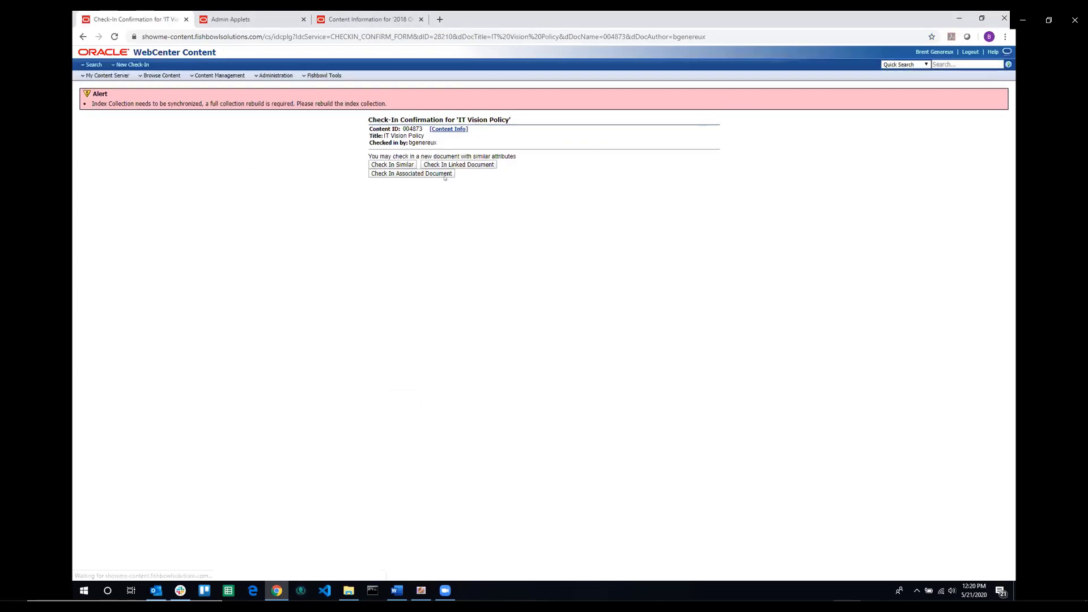
pyautogui.click(447, 128)
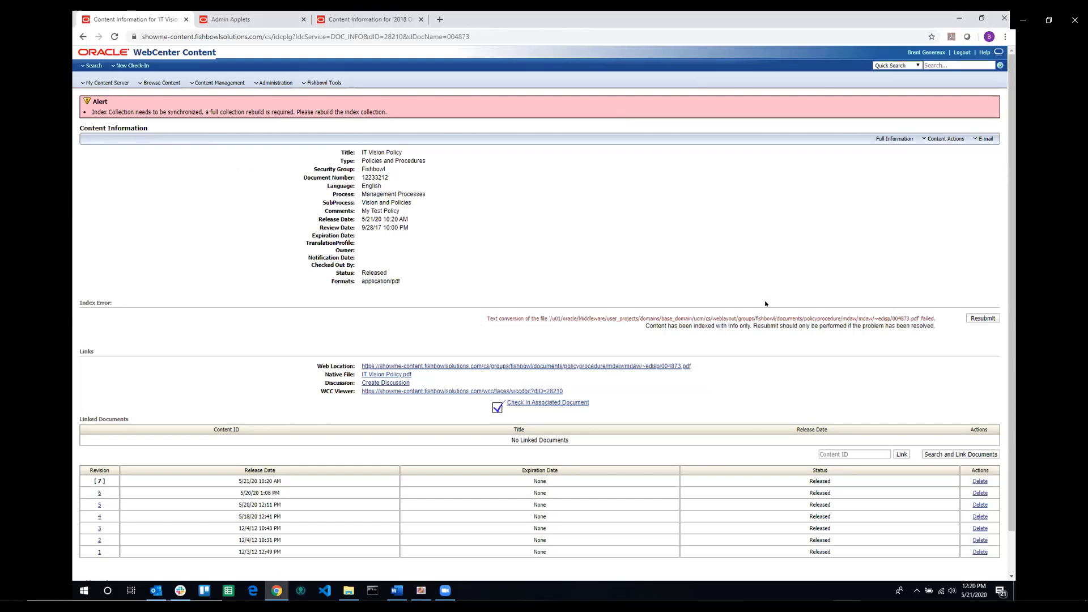
# - Search all content again and open the subscription options of the Company Certifications document
pyautogui.hotkey('alt', 'Tab')
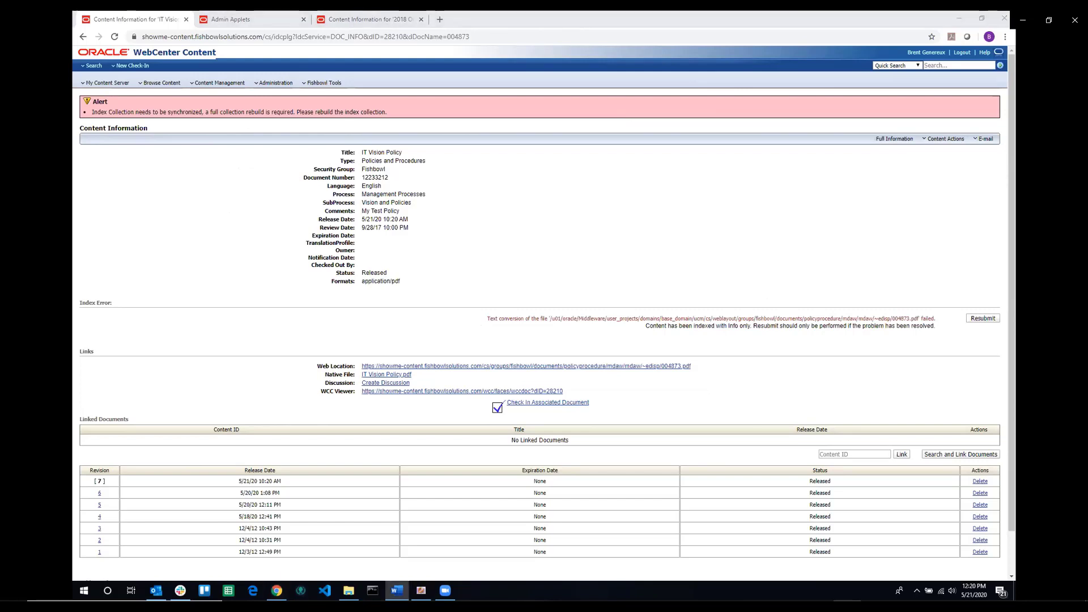
pyautogui.click(998, 67)
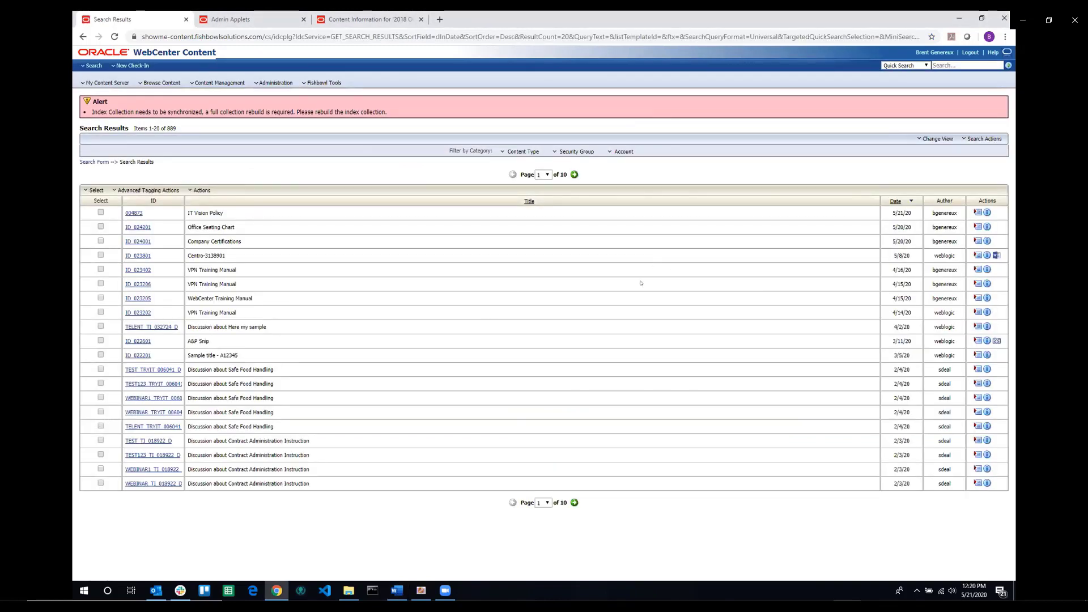
pyautogui.click(421, 590)
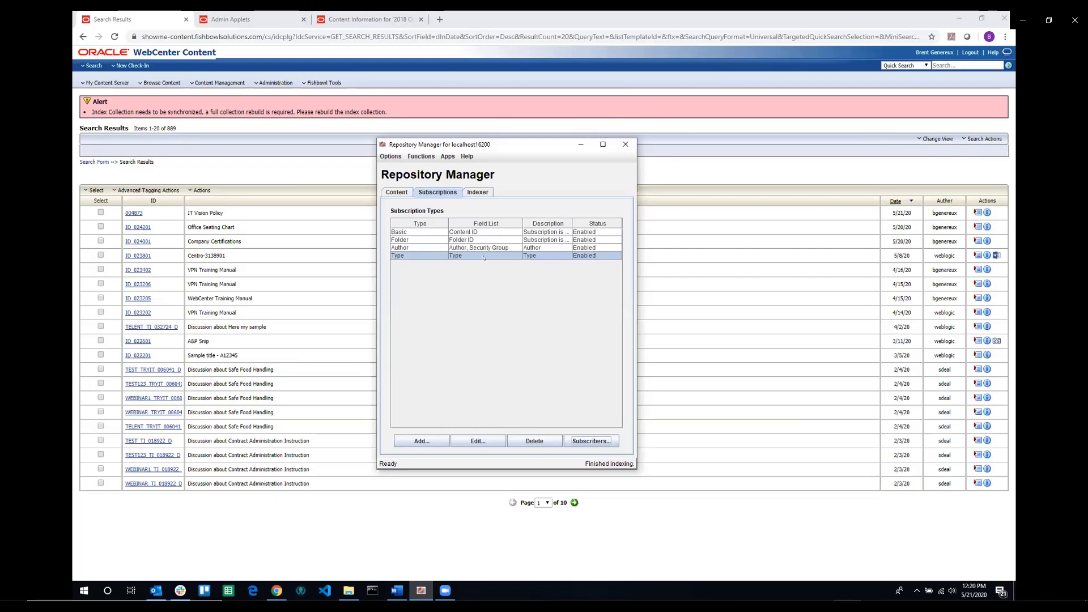
pyautogui.click(813, 168)
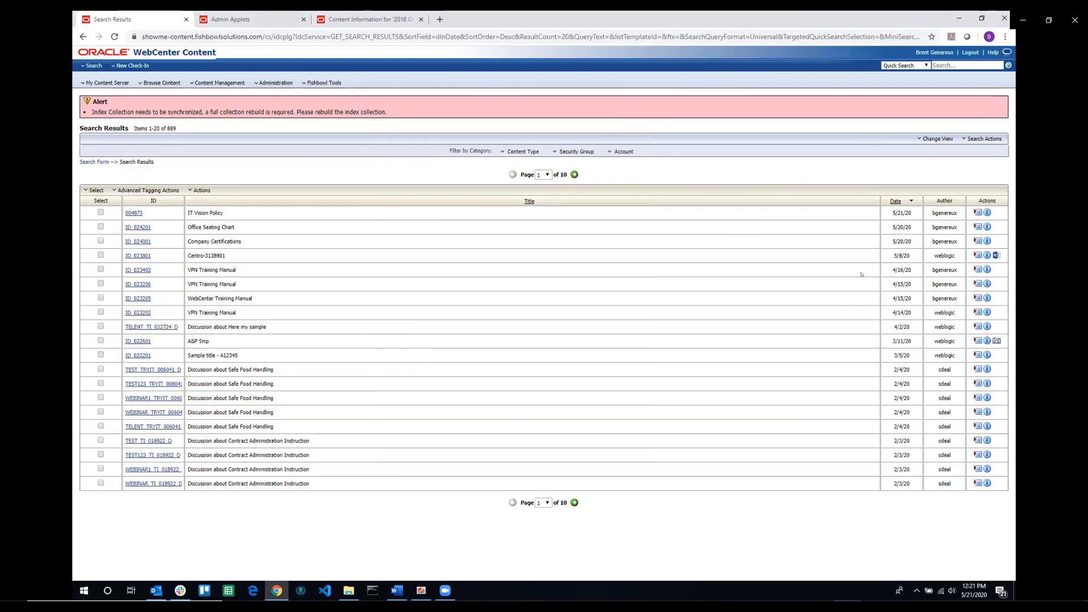
pyautogui.click(987, 241)
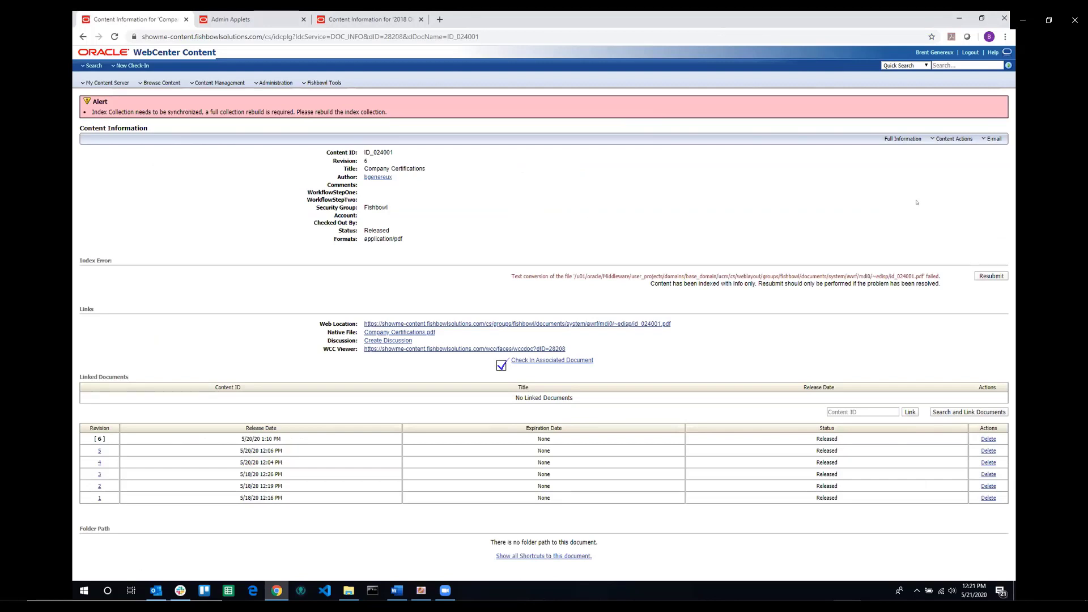
pyautogui.click(942, 140)
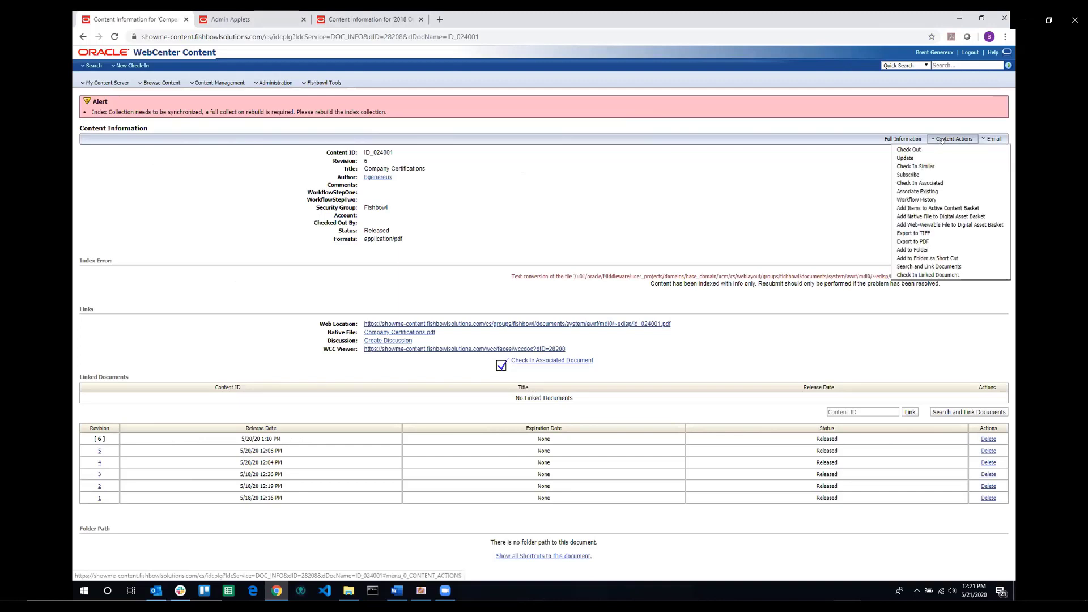
pyautogui.click(908, 175)
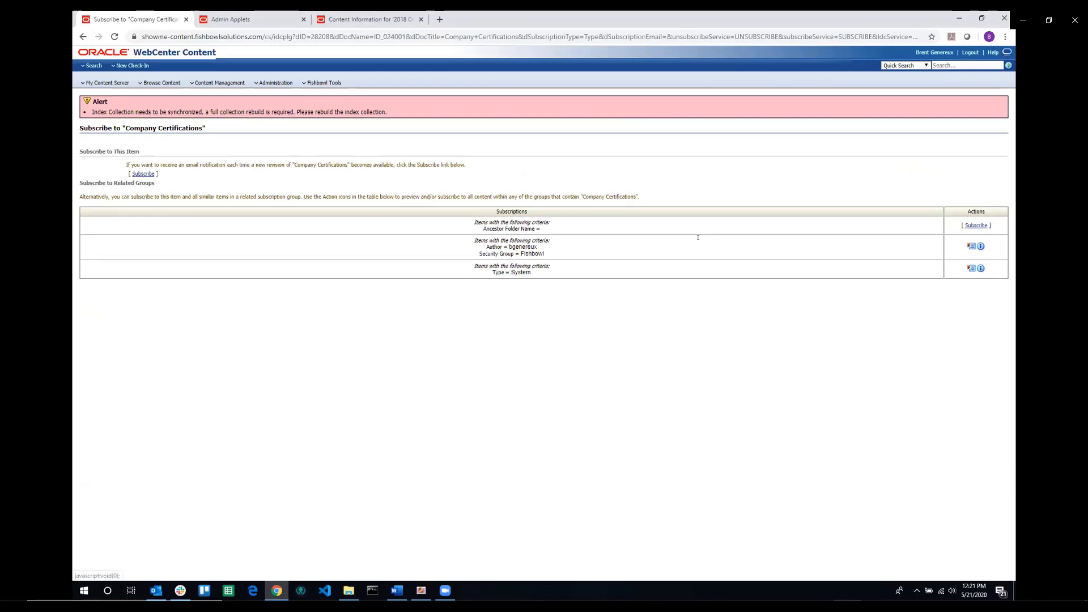
# - View the subscription info for the Type = System group and return to the document's subscription options
pyautogui.click(969, 268)
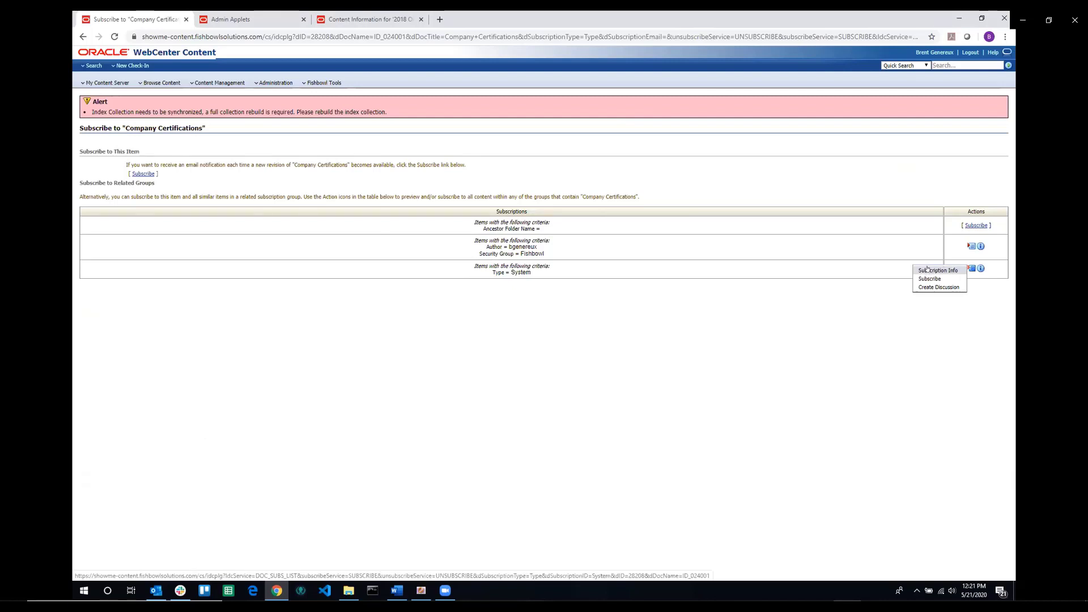
pyautogui.click(928, 270)
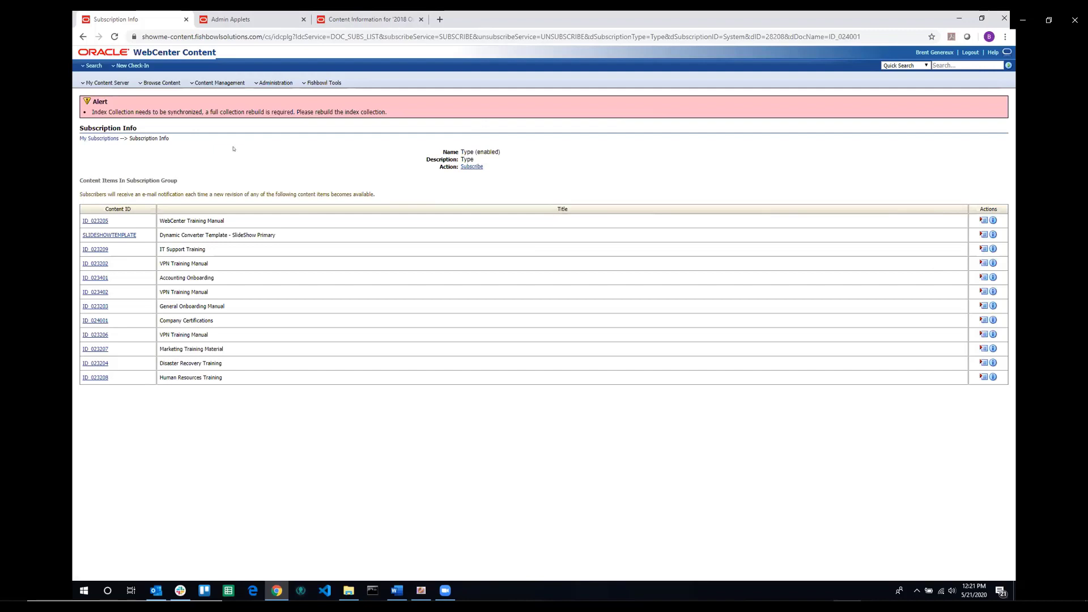
pyautogui.click(82, 37)
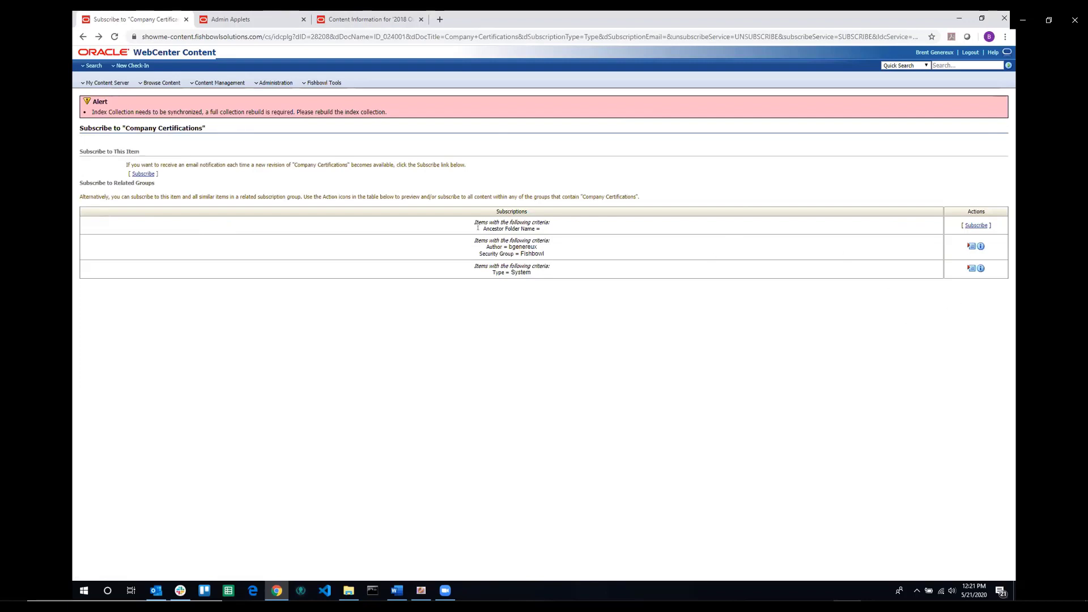
# - Compare the Author subscription type in Repository Manager with the subscription groups offered for Company Certifications
pyautogui.click(421, 590)
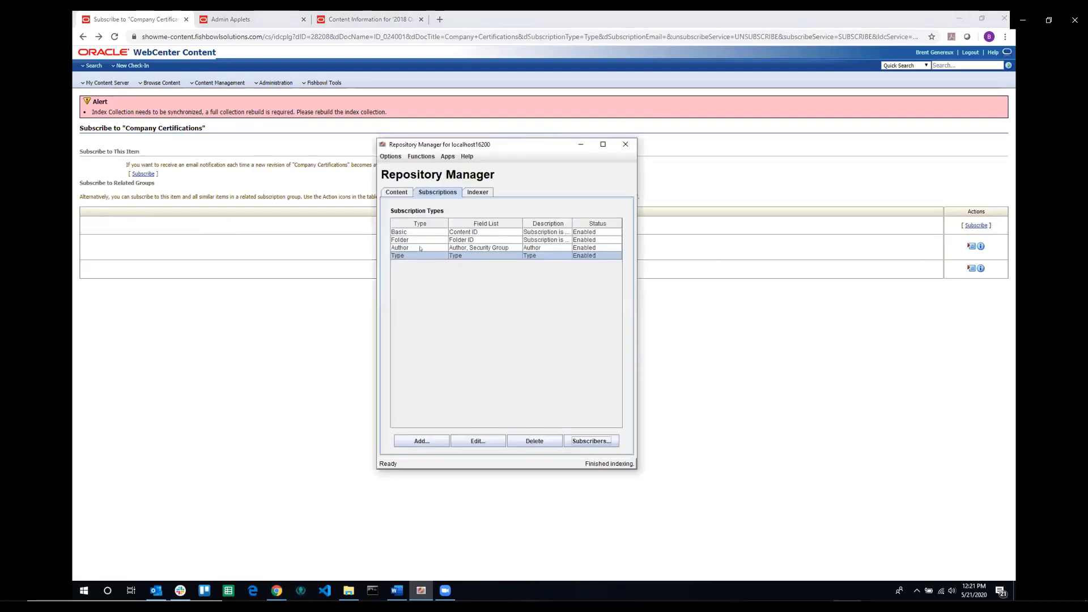
pyautogui.click(420, 249)
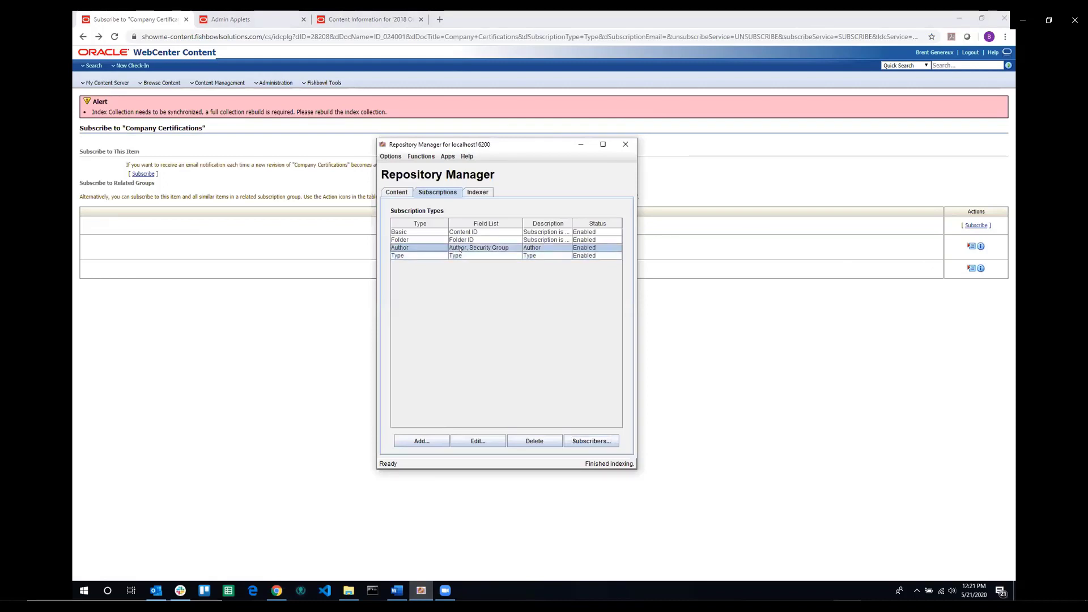
pyautogui.click(979, 351)
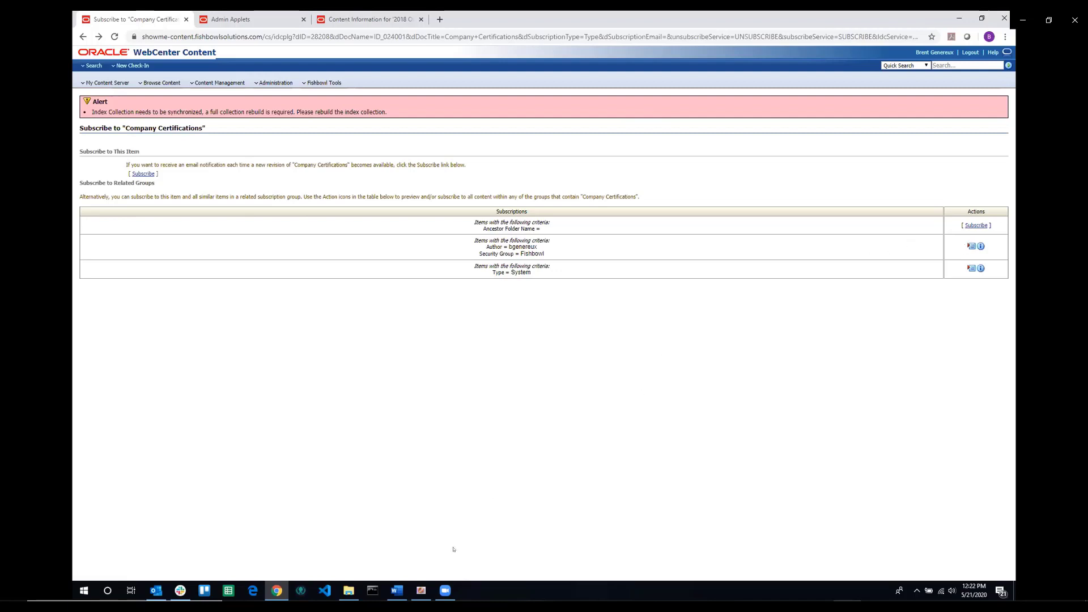
pyautogui.click(421, 590)
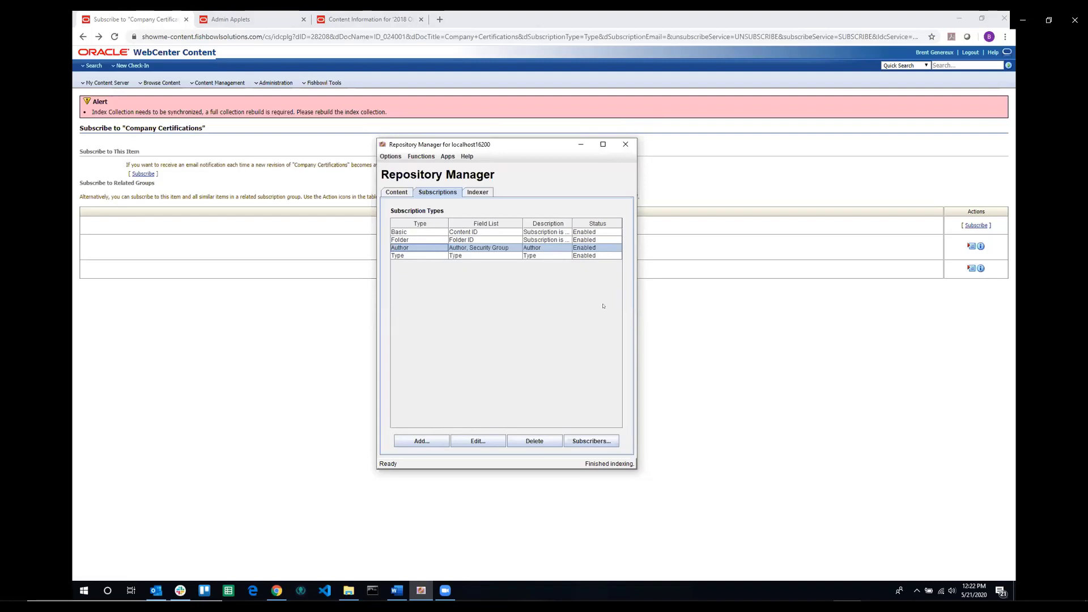
# - Return to the subscription options of Company Certifications and subscribe to new revisions of this item
pyautogui.click(847, 314)
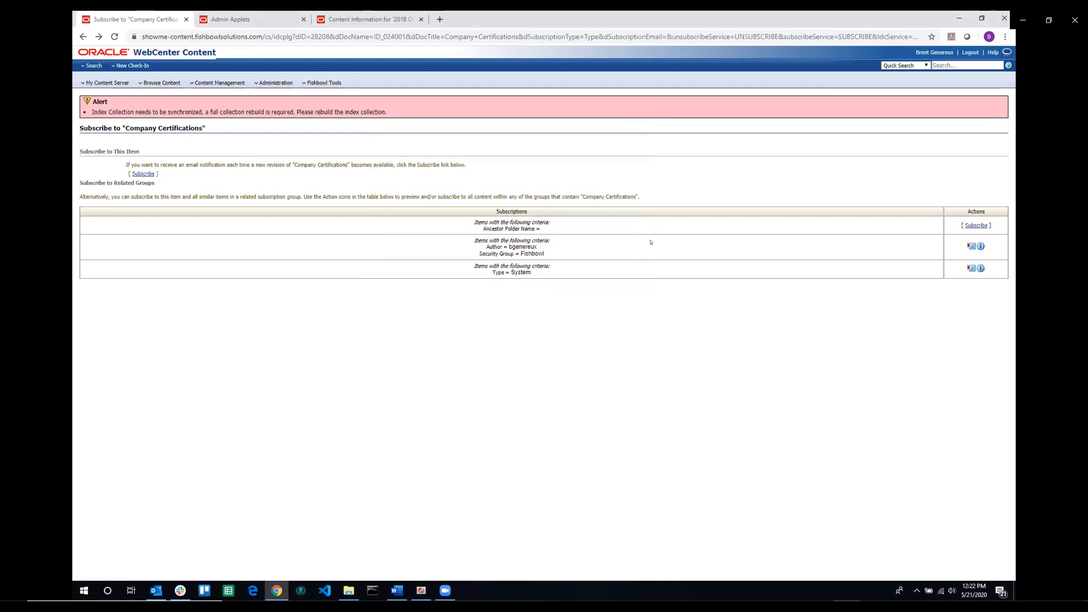
pyautogui.click(139, 173)
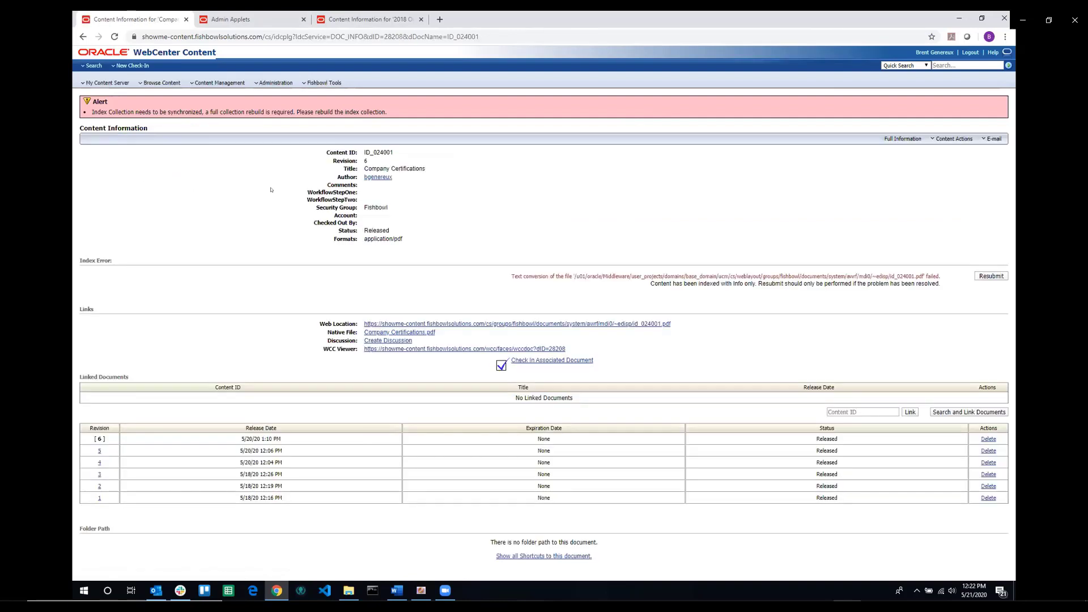
# - Check out Company Certifications, check in Company Certifications.pdf as its new revision, and open the content information
pyautogui.click(954, 138)
pyautogui.click(912, 146)
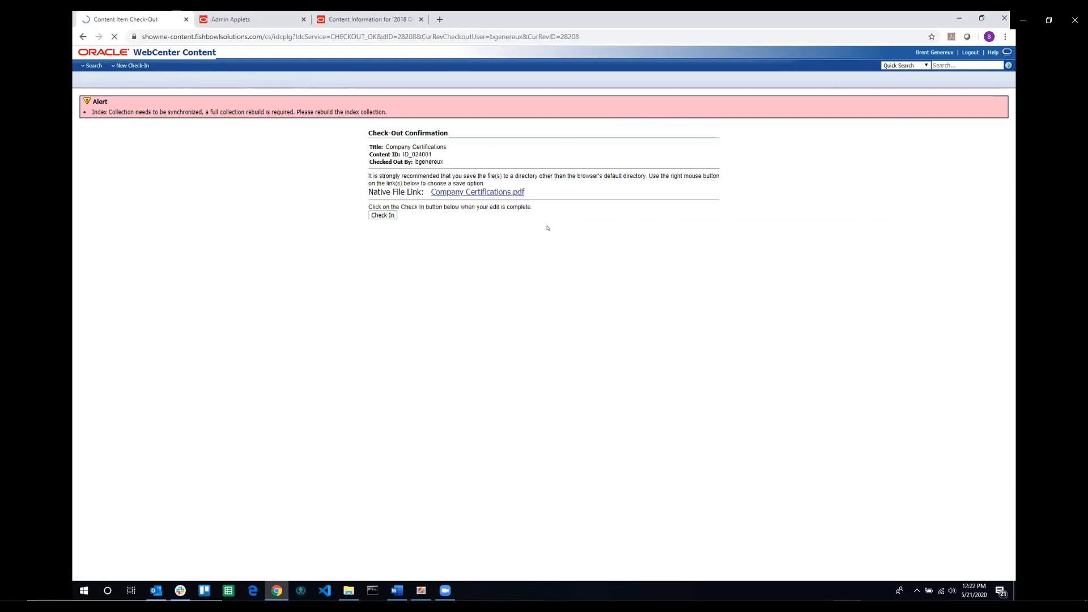
pyautogui.click(383, 215)
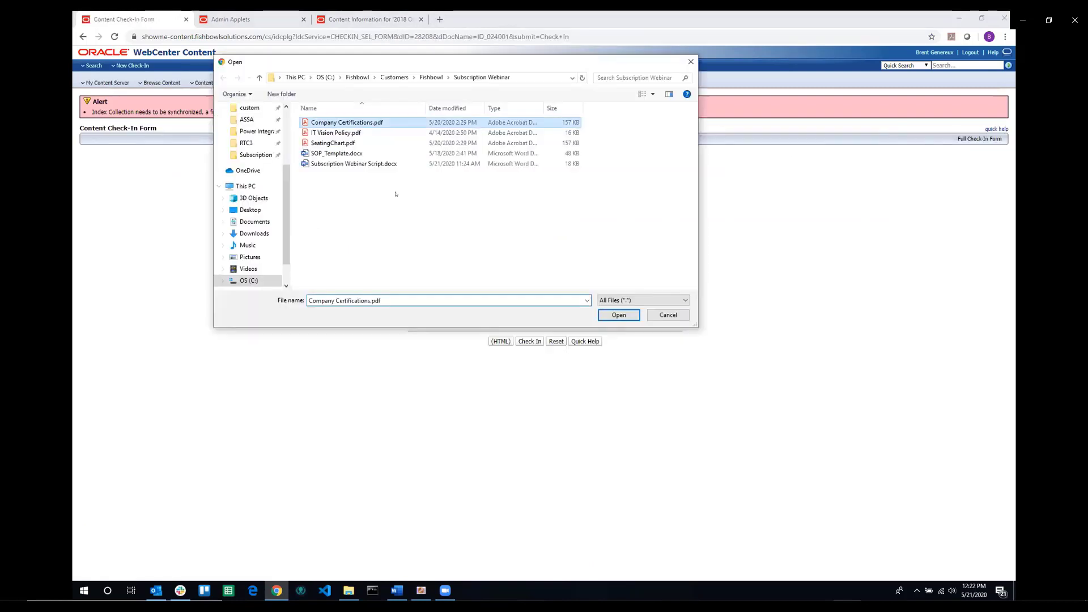
pyautogui.press('Return')
pyautogui.click(518, 344)
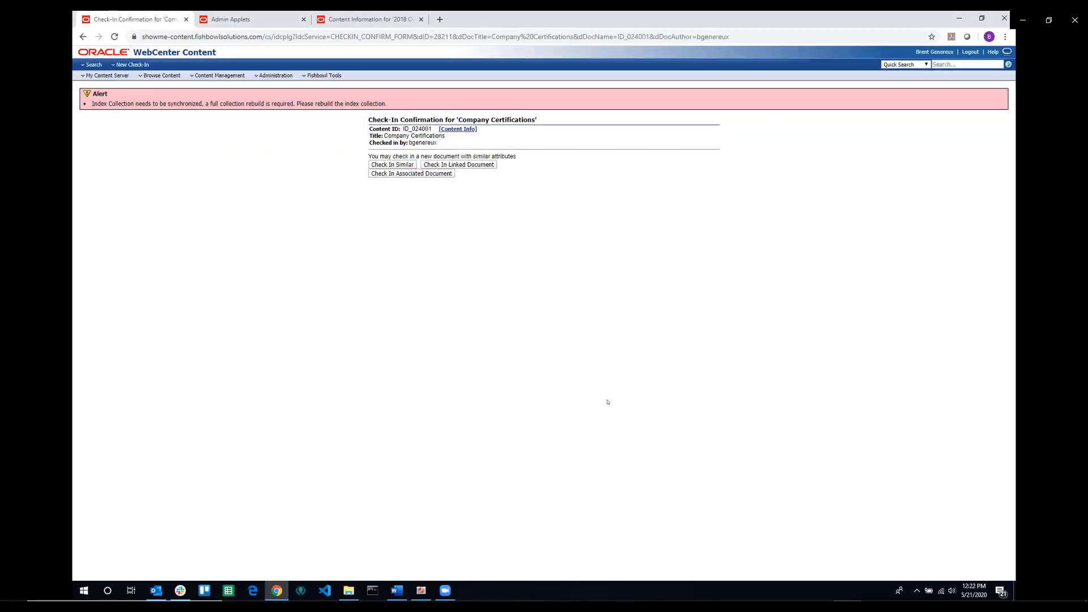
pyautogui.click(459, 129)
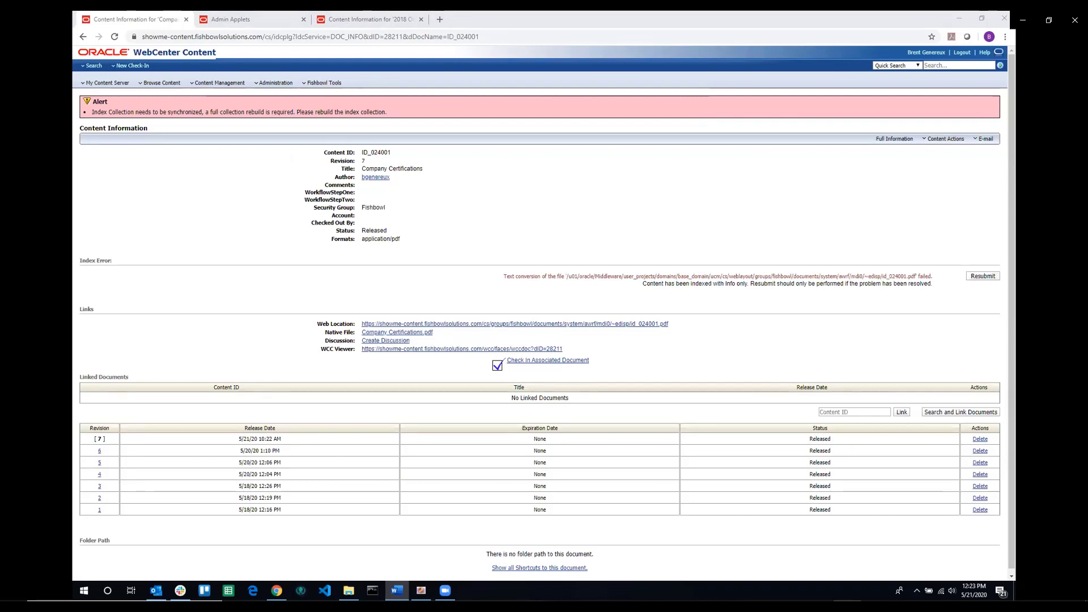
# - Review the subscription types in Repository Manager and return to the content information of Company Certifications
pyautogui.click(421, 590)
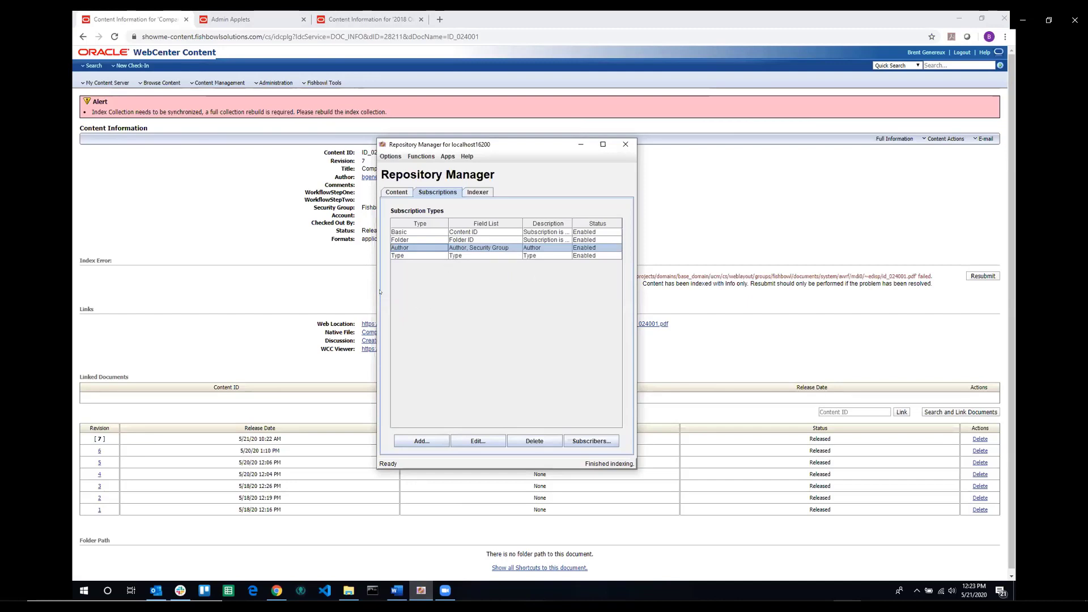
pyautogui.click(247, 245)
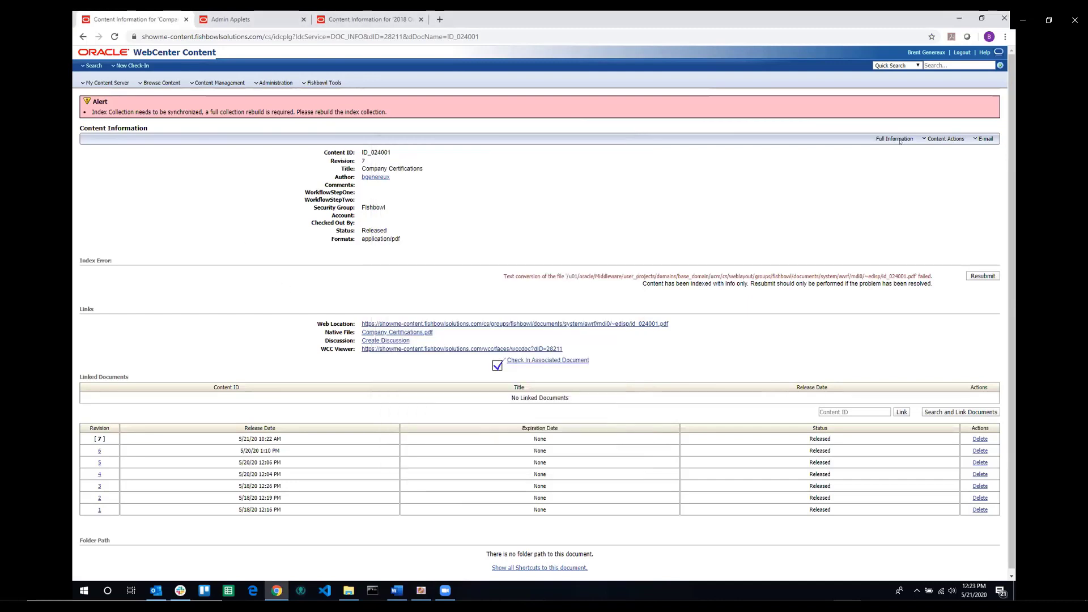
pyautogui.hotkey('alt', 'Tab')
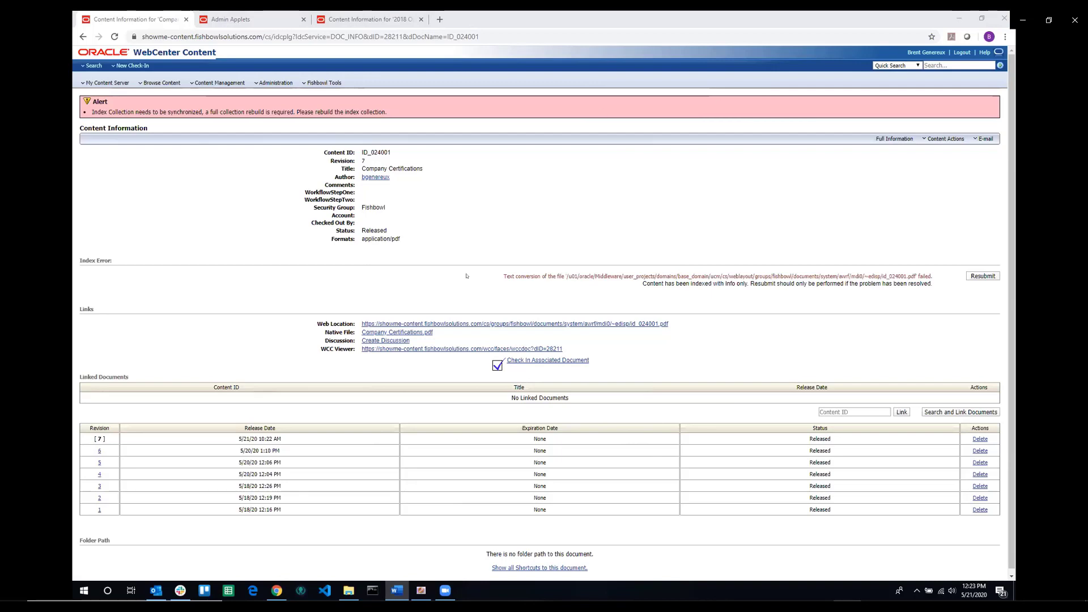
# - Open the Procedures Notification subscription from the custom subscriptions of Subscription Notifier
pyautogui.click(312, 84)
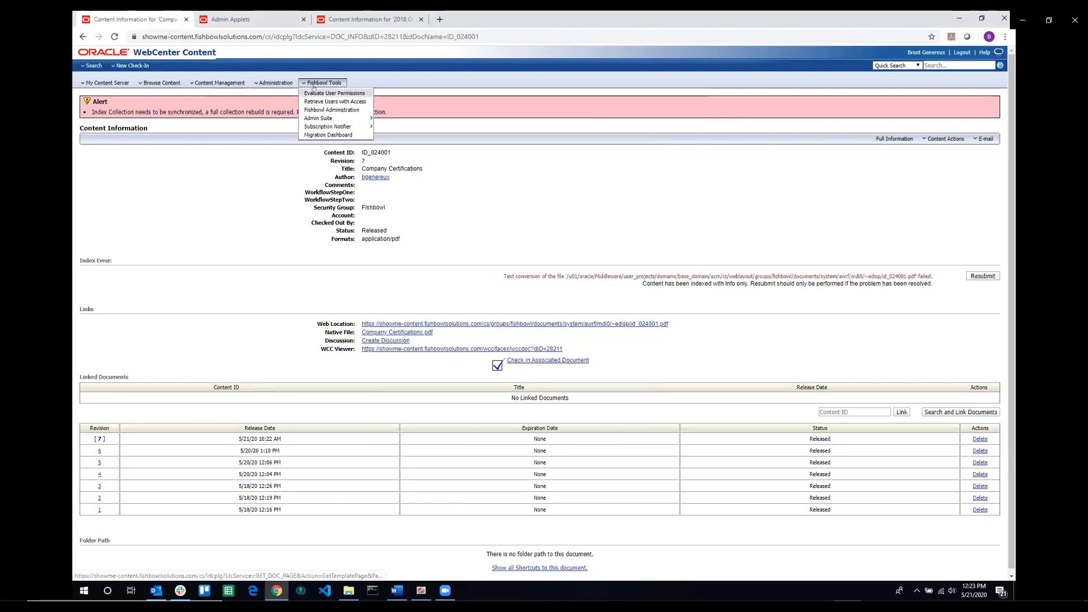
pyautogui.moveTo(322, 127)
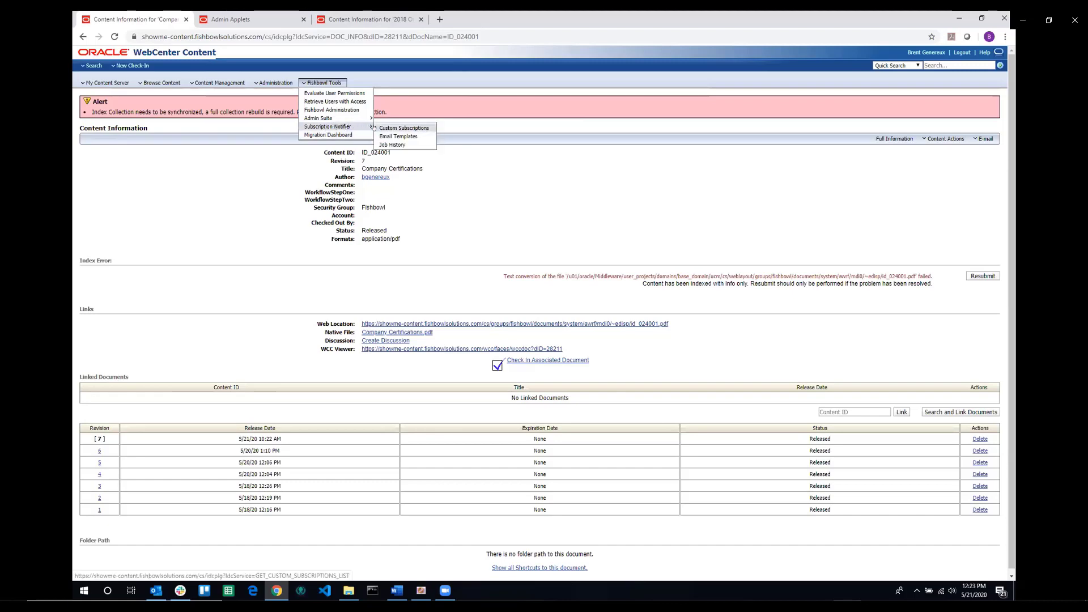
pyautogui.click(382, 128)
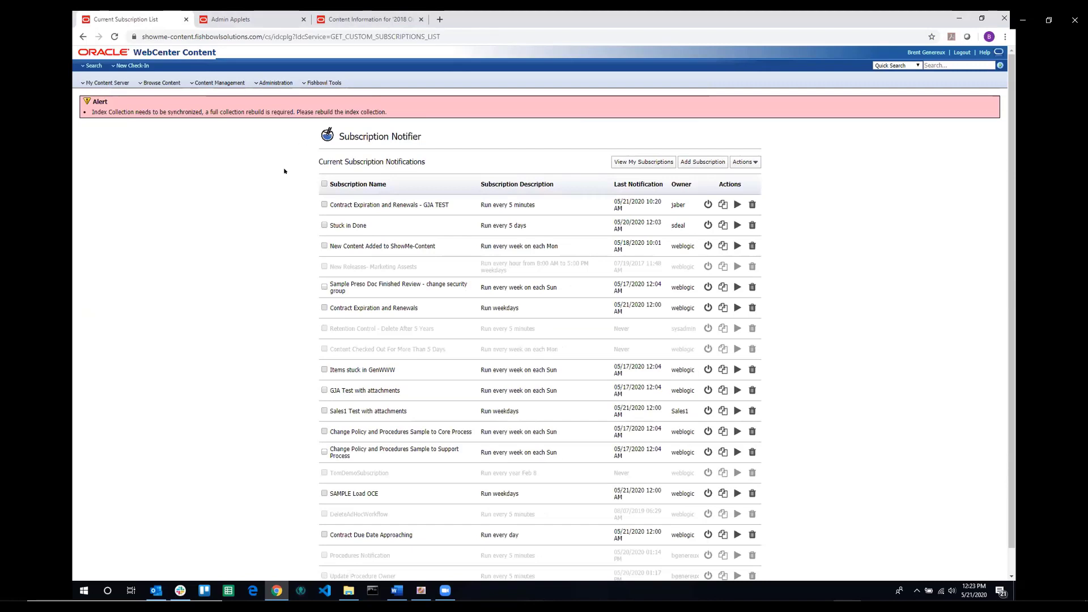
pyautogui.scroll(-1, 284, 171)
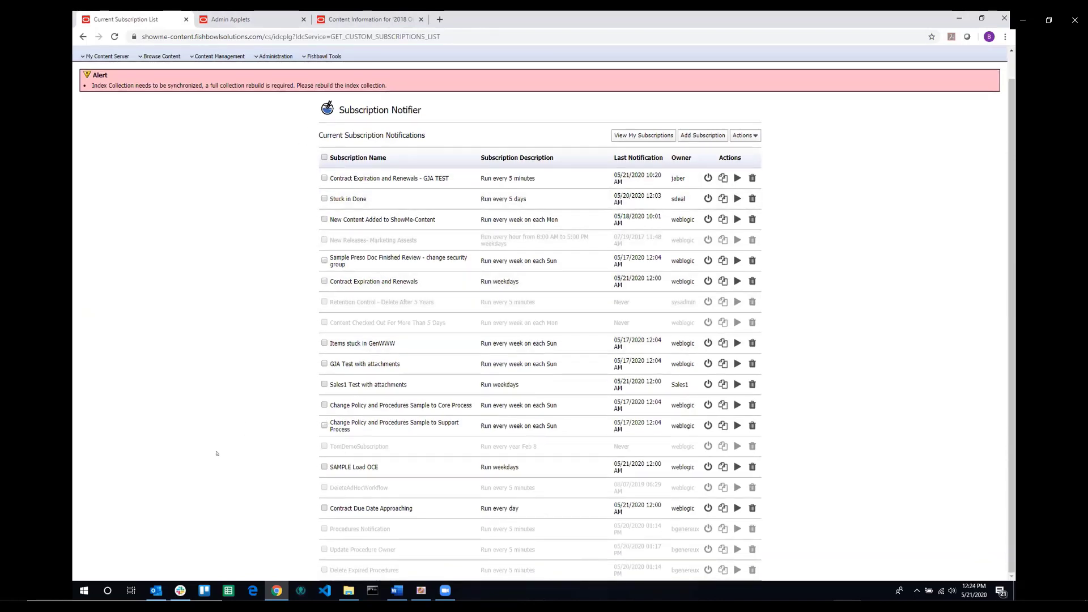
pyautogui.click(405, 526)
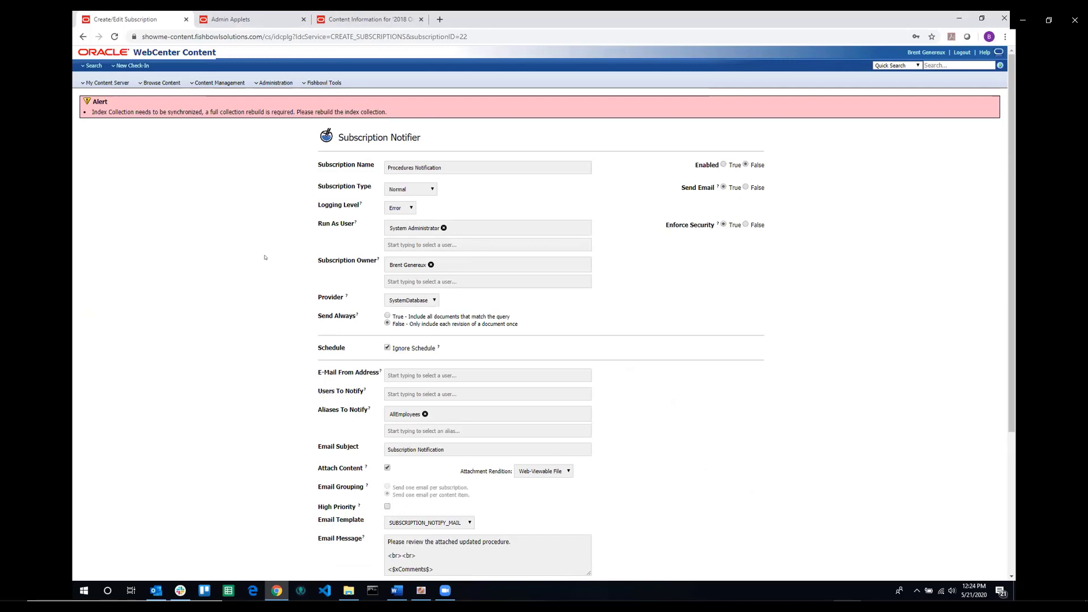
# - Turn off Ignore Schedule to view the schedule options of the subscription, and turn it back on
pyautogui.scroll(-1, 259, 266)
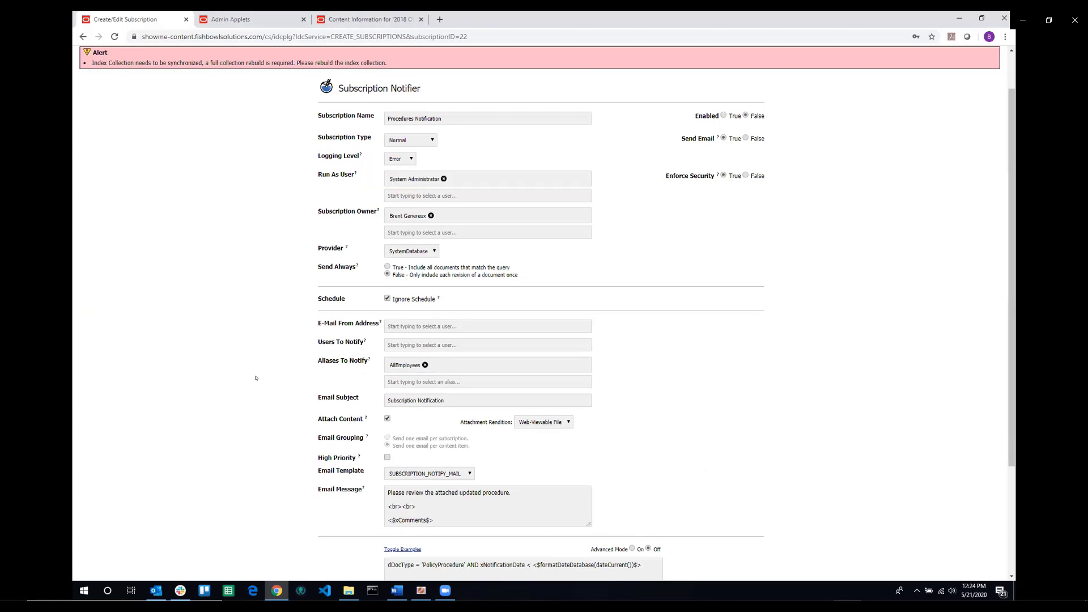
pyautogui.click(387, 299)
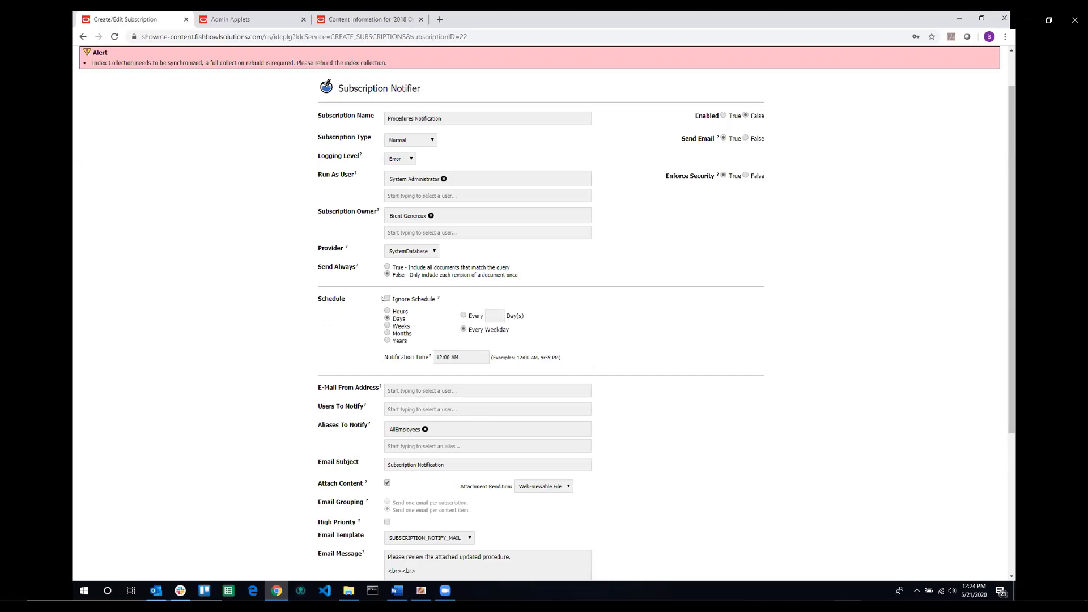
pyautogui.click(386, 298)
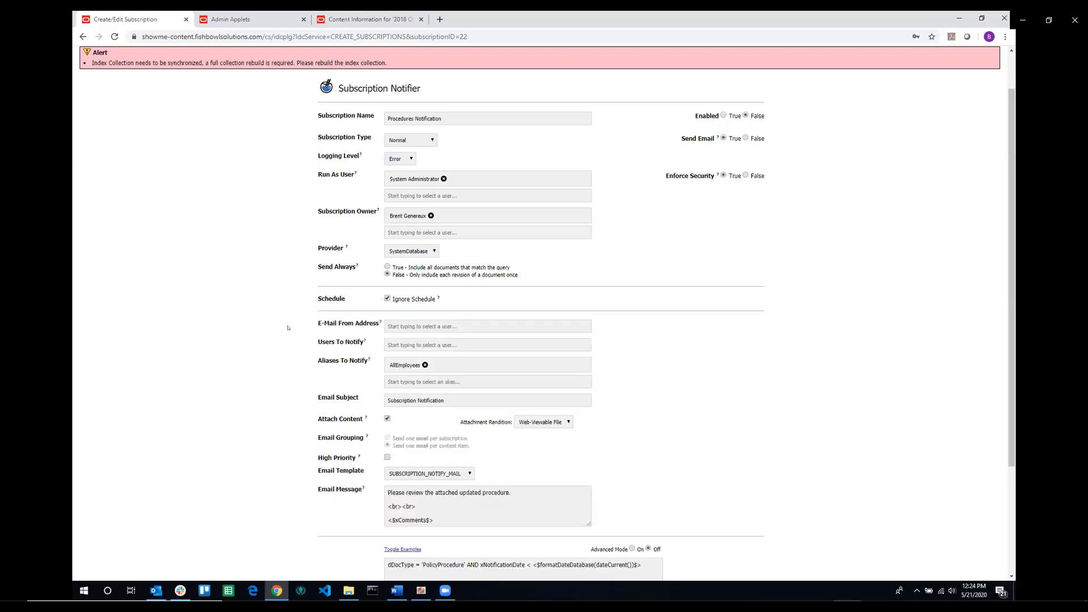
# - Examine the xNotificationDate condition in the subscription query and the <$xComments$> variable in the email message
pyautogui.scroll(-1, 287, 339)
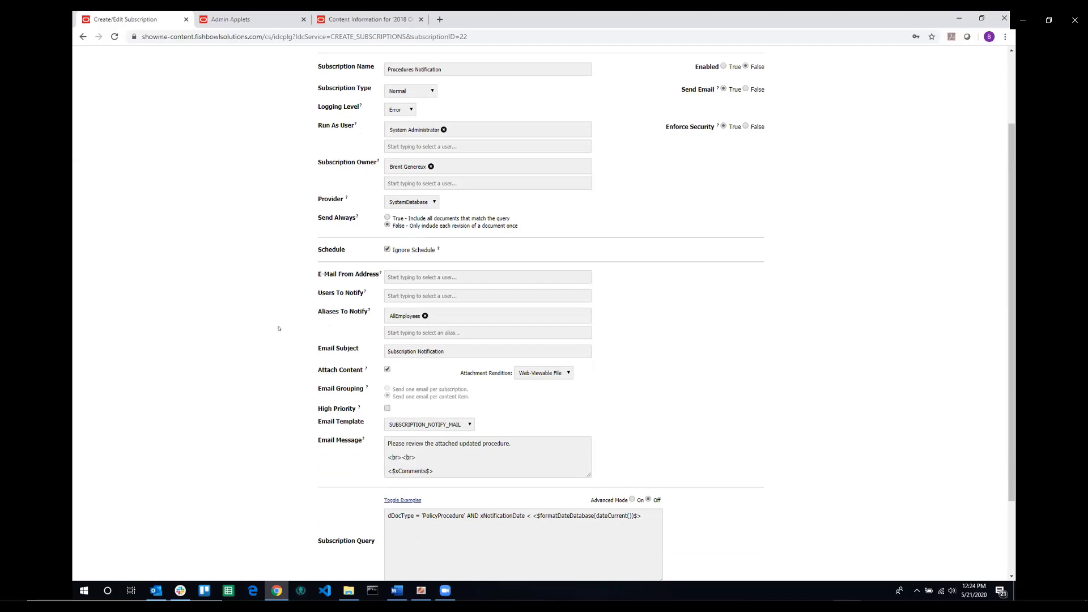
pyautogui.scroll(-1, 279, 328)
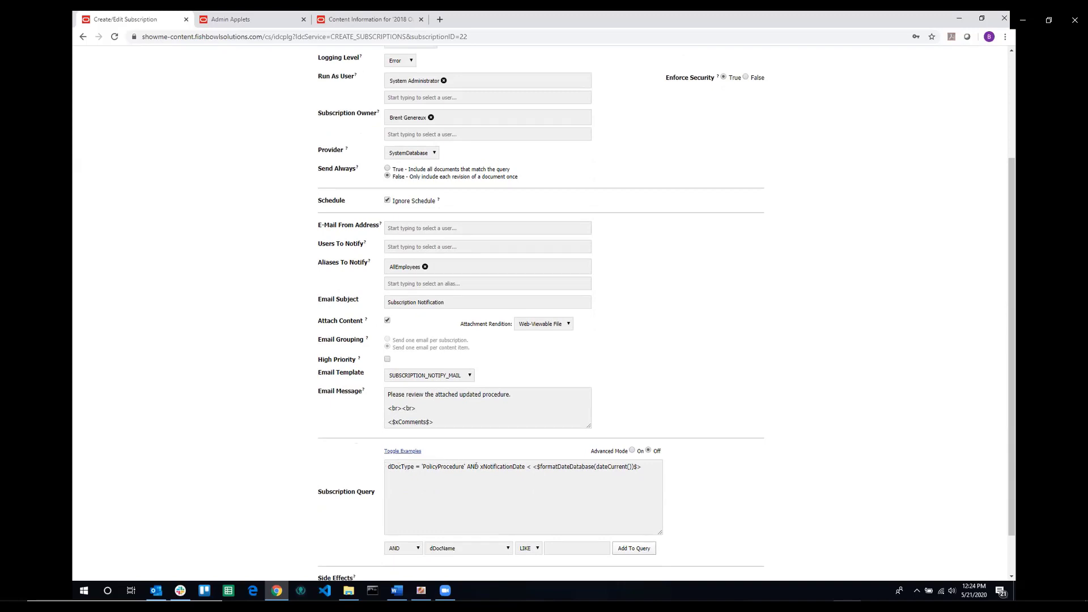
pyautogui.moveTo(478, 466); pyautogui.dragTo(523, 465)
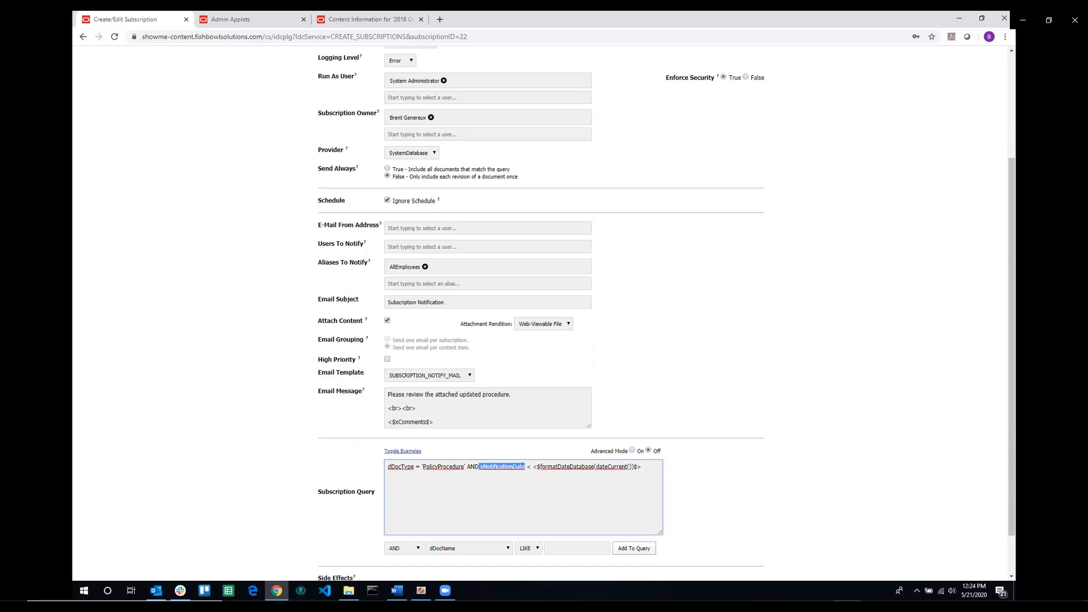
pyautogui.click(270, 446)
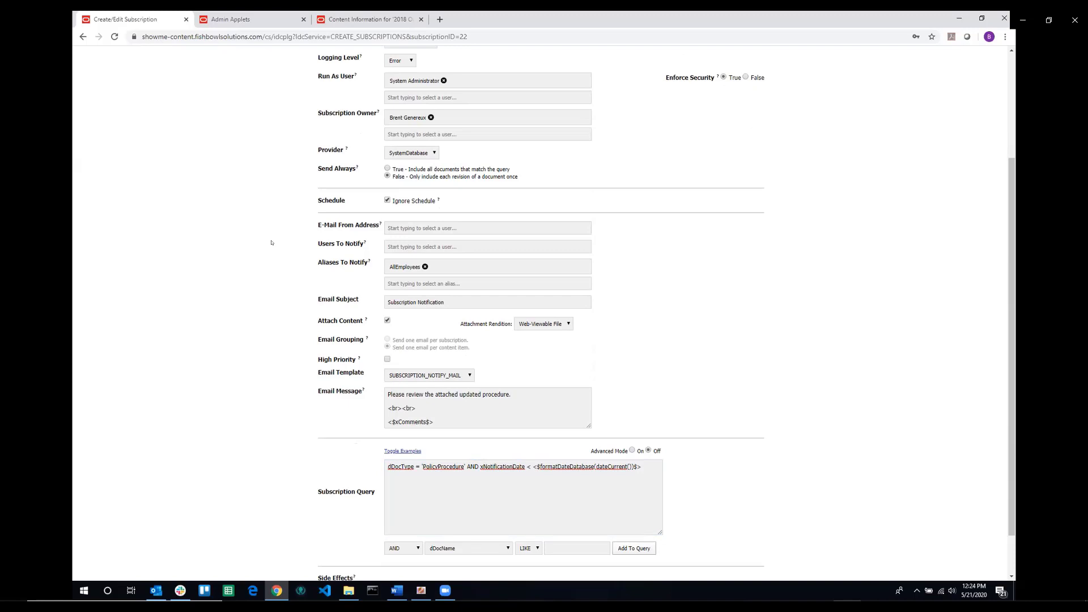
pyautogui.scroll(-2, 170, 265)
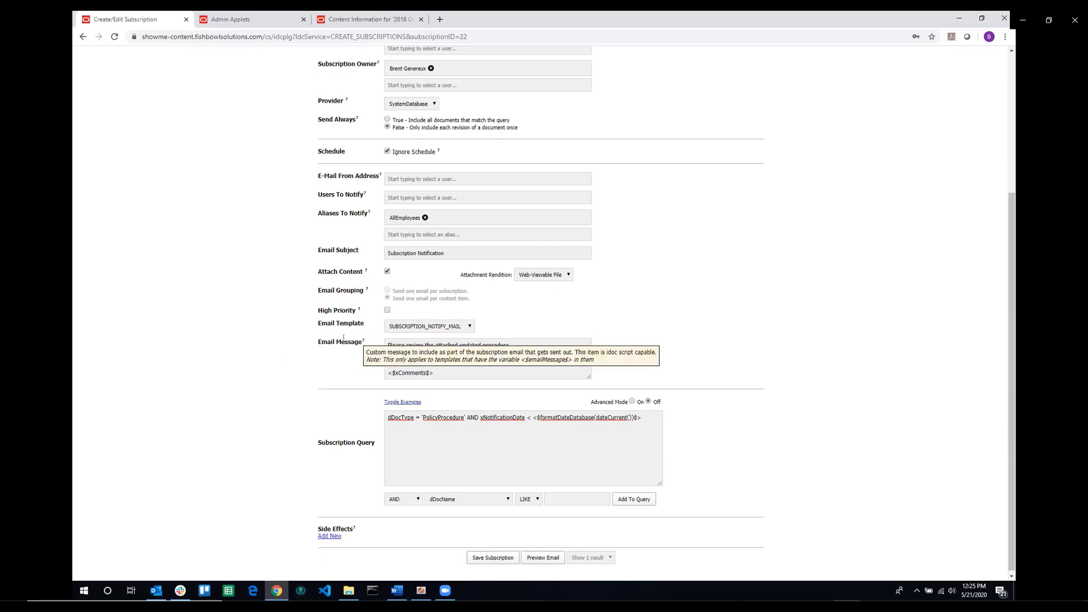
pyautogui.moveTo(357, 355)
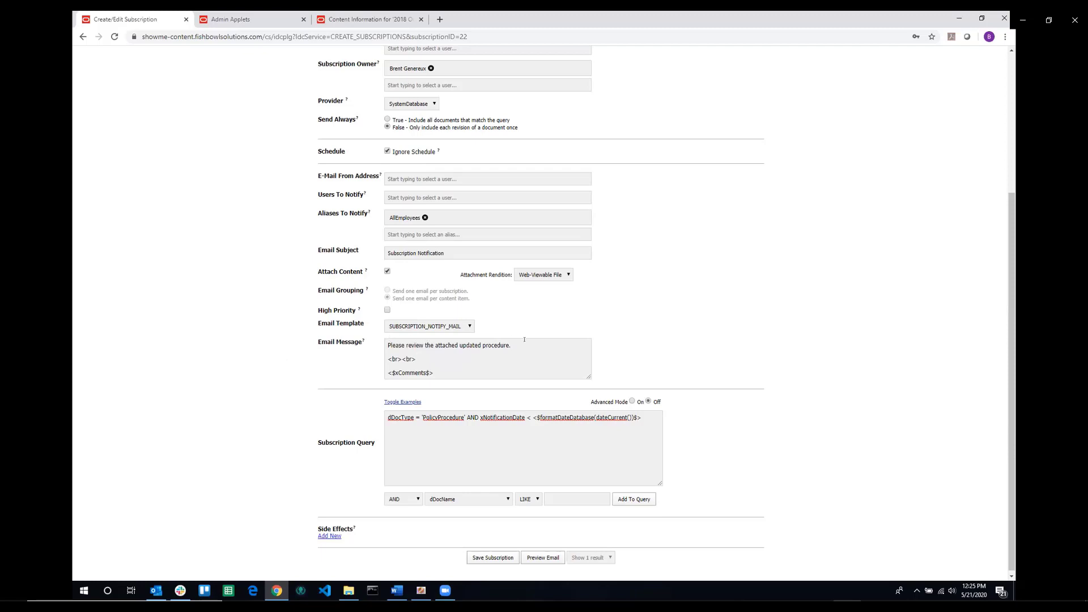
pyautogui.moveTo(383, 370); pyautogui.dragTo(431, 369)
pyautogui.click(437, 369)
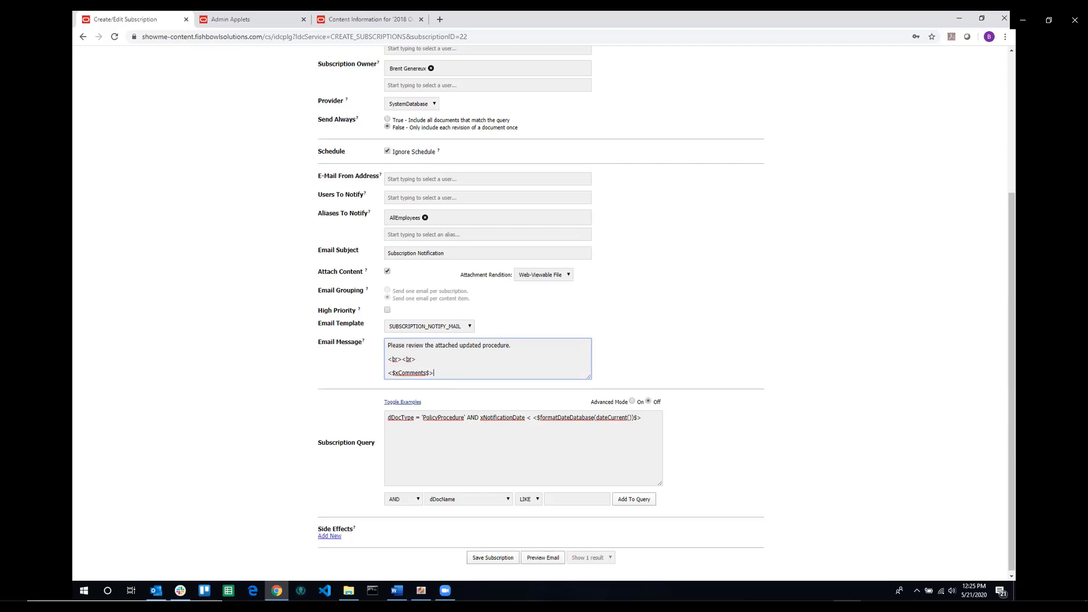
pyautogui.hotkey('alt', 'Tab')
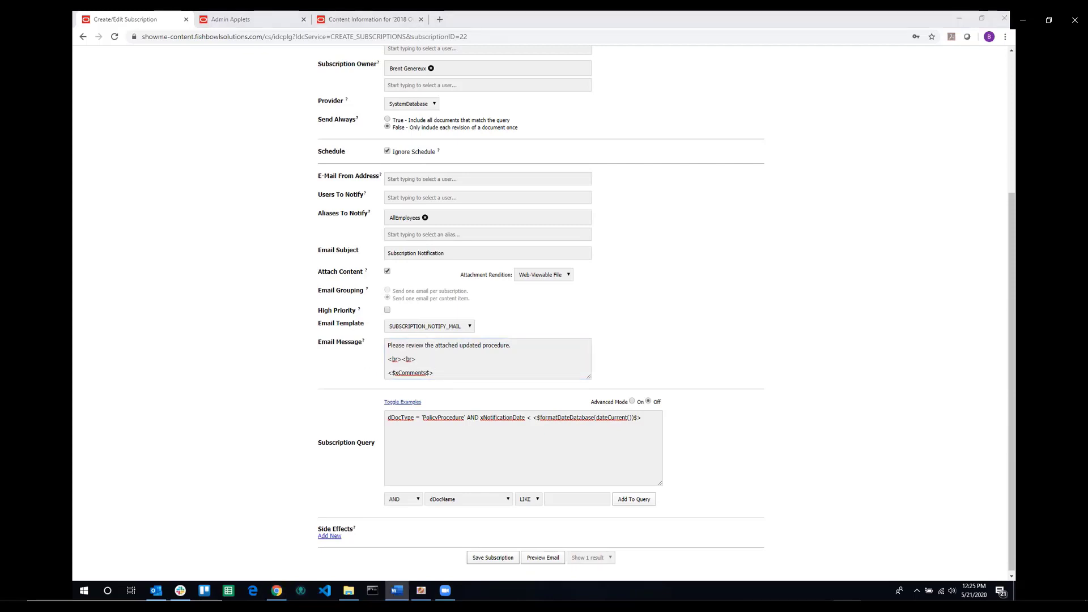
# - Open the content server home page in a new browser tab, search all content, and open the content information of Office Seating Chart
pyautogui.scroll(4, 487, 306)
pyautogui.rightClick(103, 52)
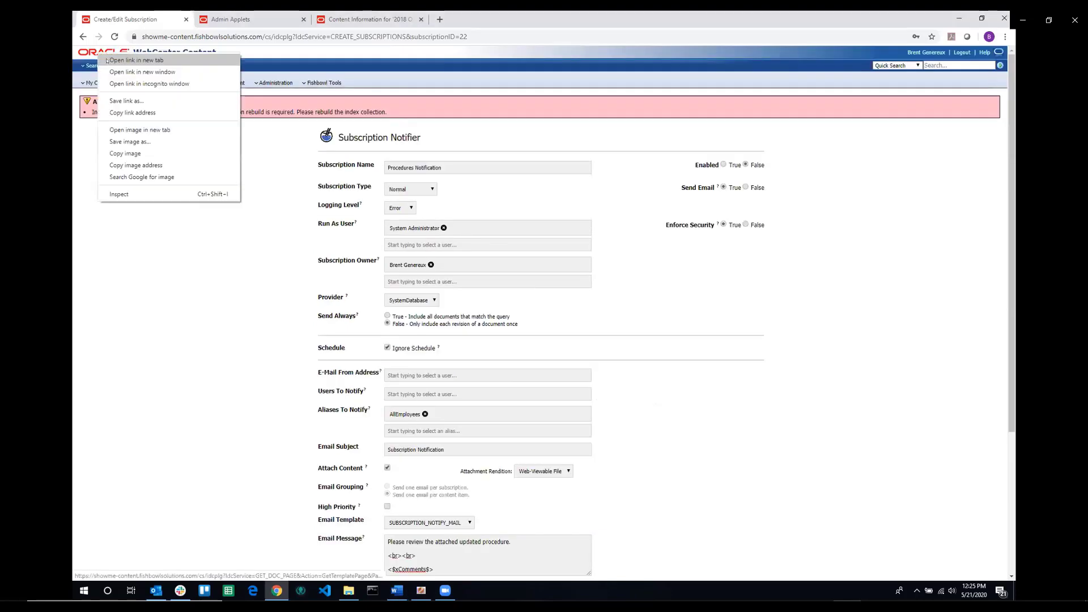
pyautogui.click(134, 59)
pyautogui.click(243, 20)
pyautogui.click(1008, 66)
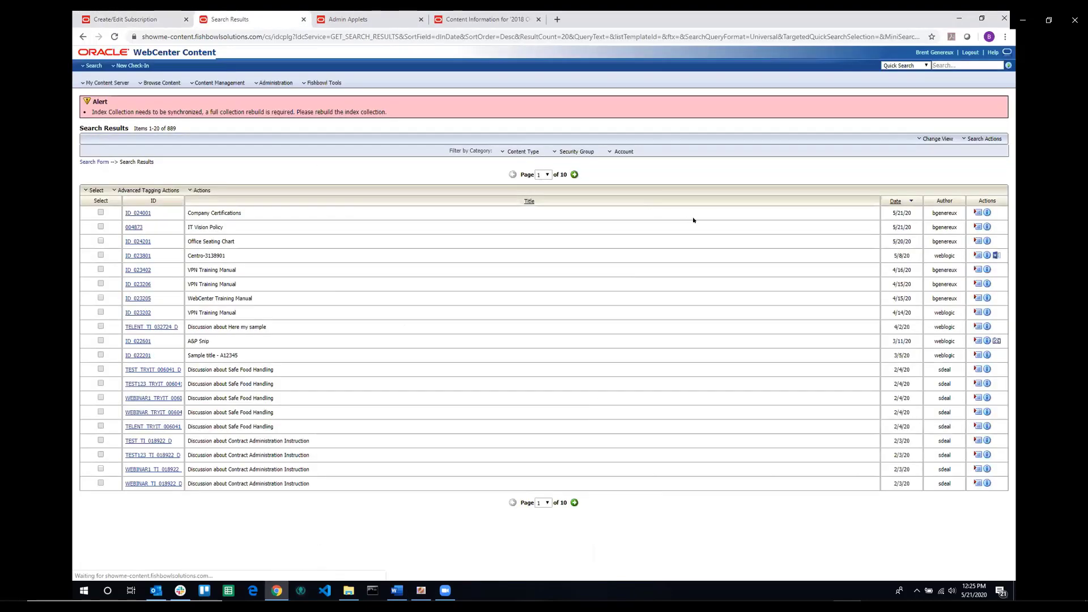
pyautogui.click(987, 241)
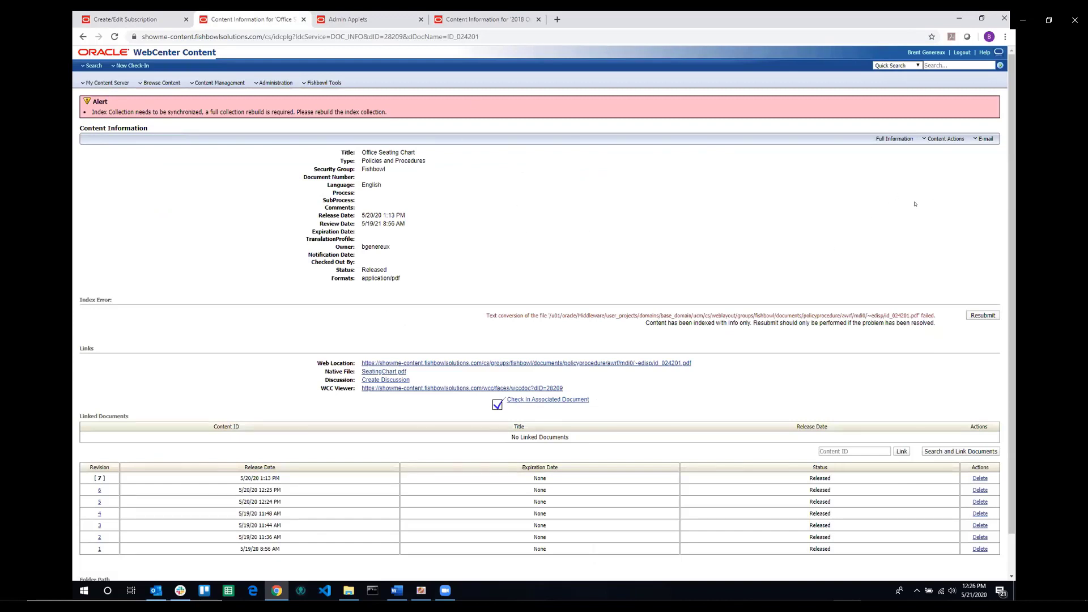
# - Check out Office Seating Chart and open its content check-in form
pyautogui.click(934, 139)
pyautogui.click(919, 148)
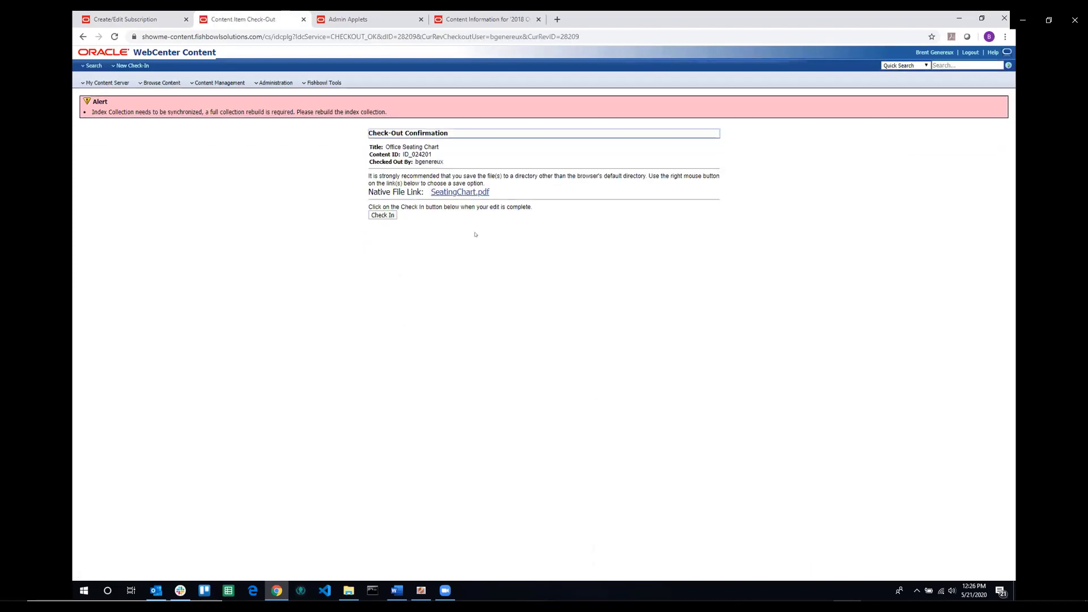
pyautogui.click(382, 215)
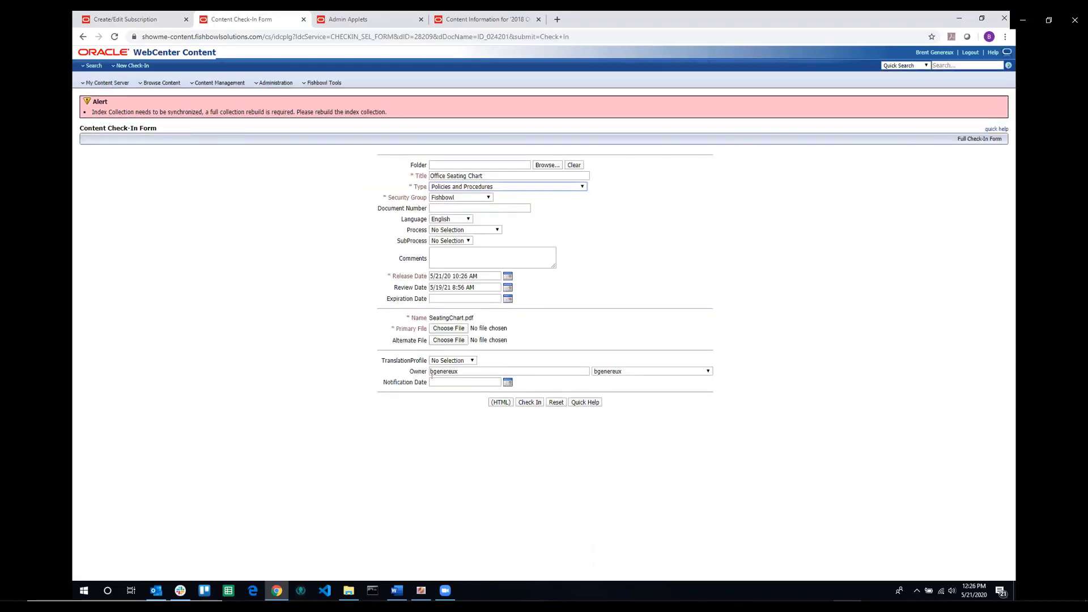
# - Set the Notification Date to 5/21/20 12:00 AM and choose SeatingChart.pdf as the primary file
pyautogui.click(507, 383)
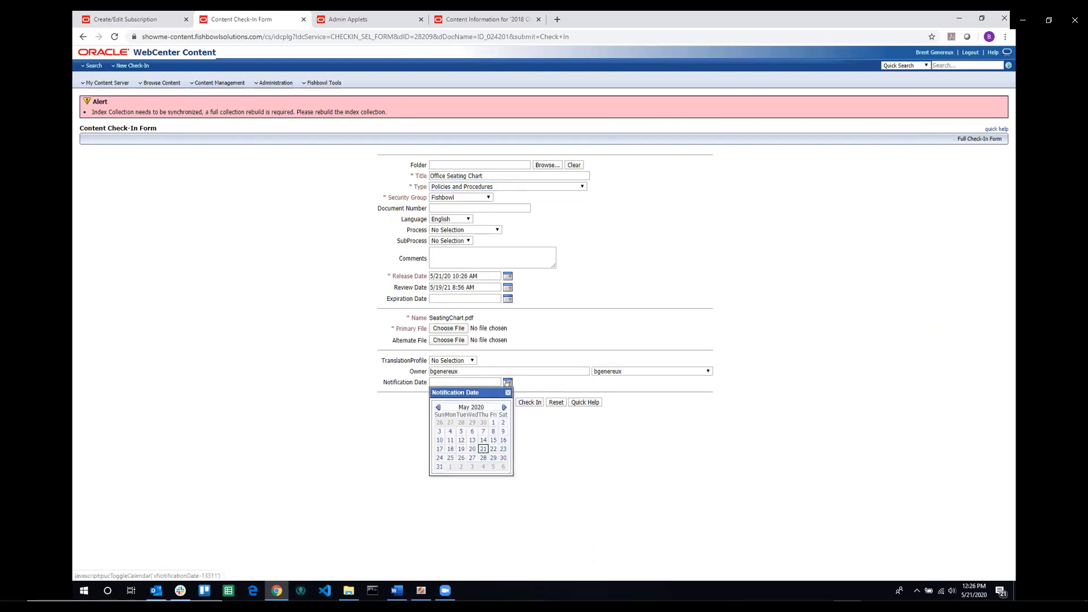
pyautogui.click(483, 449)
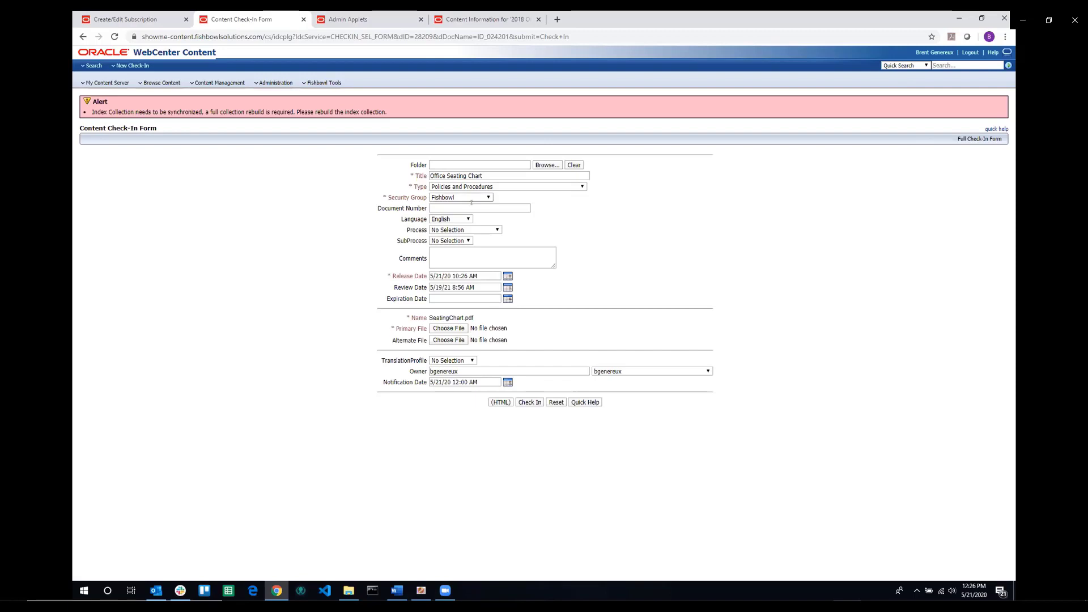
pyautogui.click(448, 329)
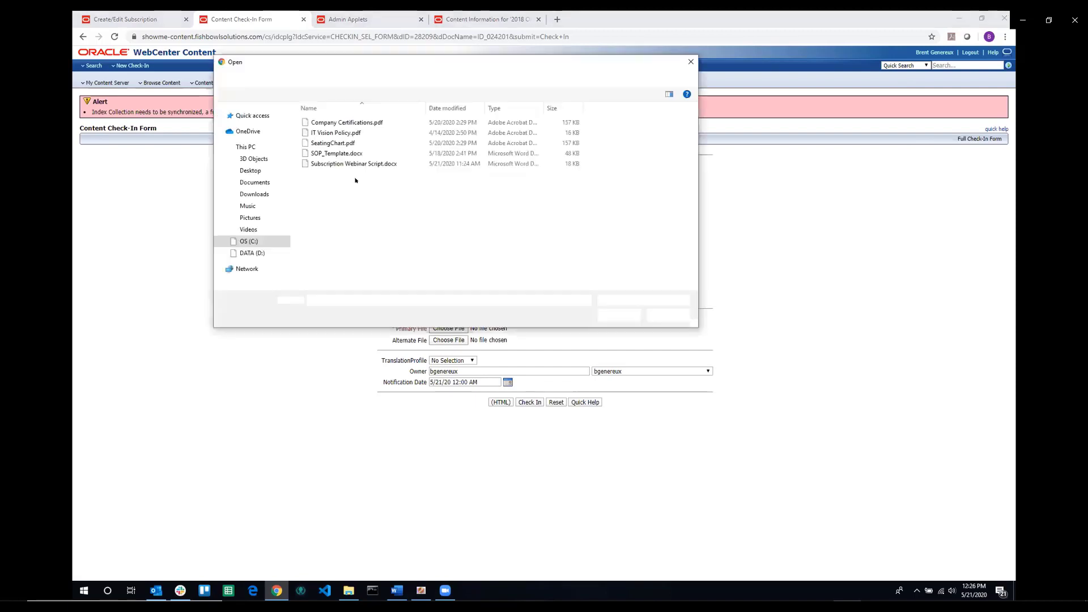
pyautogui.doubleClick(340, 143)
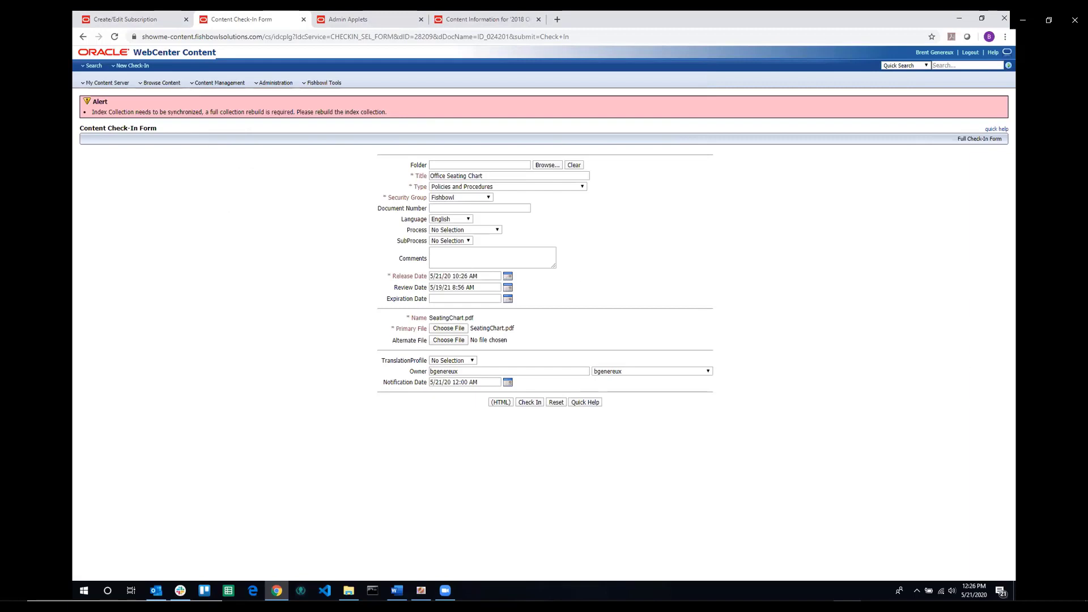
pyautogui.hotkey('alt', 'Tab')
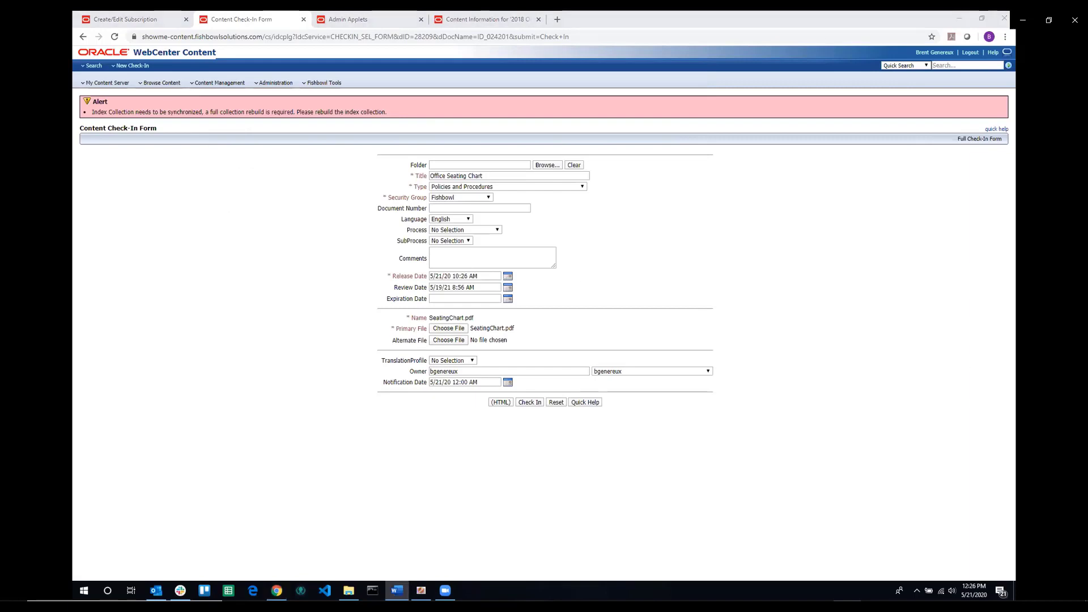
# - Add the comment "The marketing department has relocated to the East end of the building." and check in Office Seating Chart
pyautogui.click(468, 267)
pyautogui.write('The marketing department has relocated to the East end of the building.')
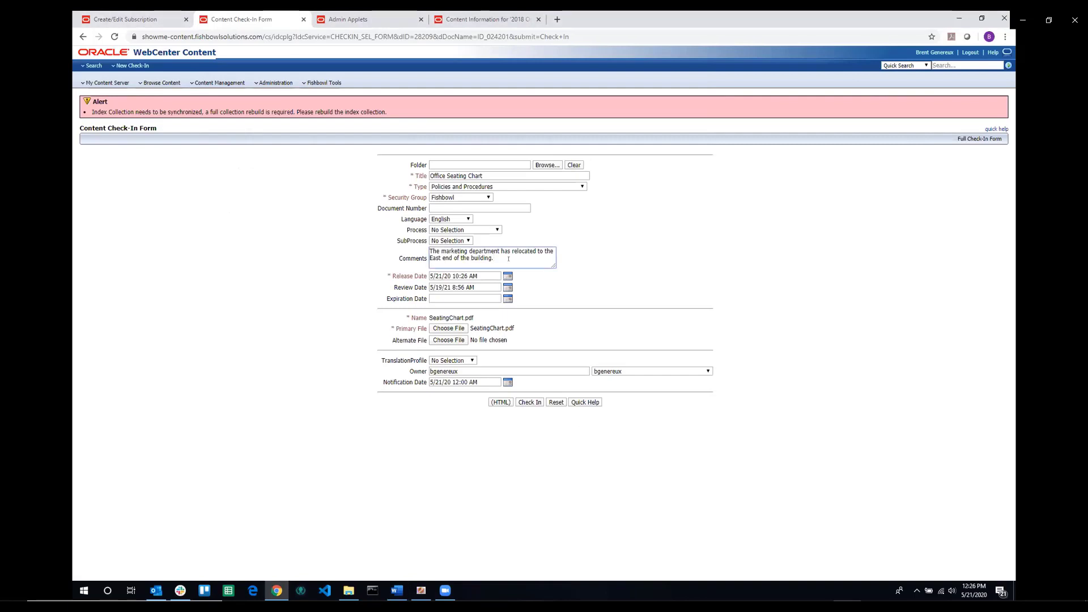
pyautogui.click(524, 402)
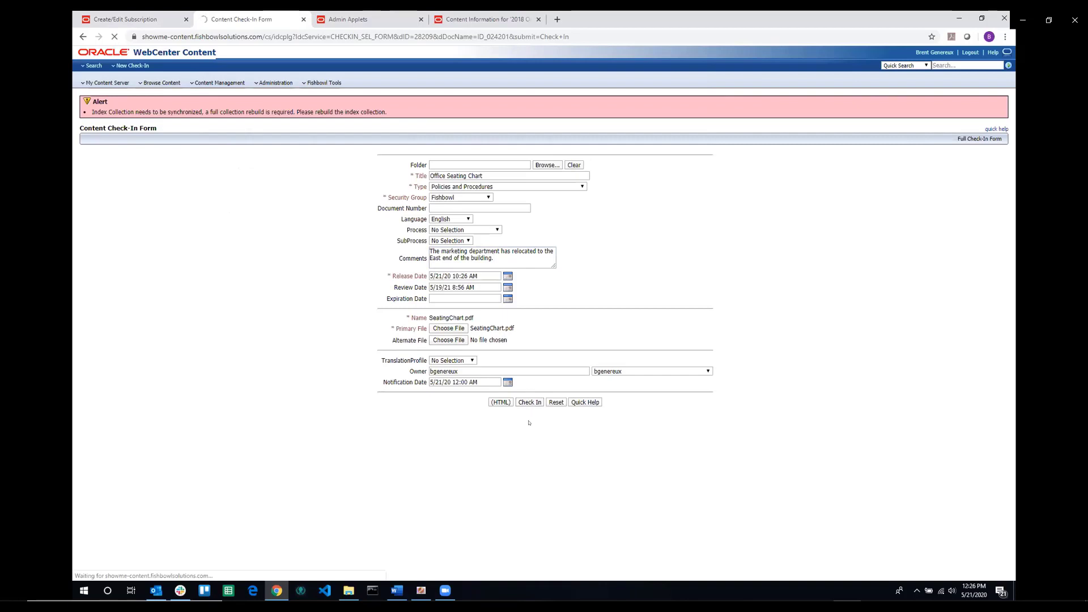
# - Return to the subscription list and run the Delete Expired Procedures subscription immediately
pyautogui.hotkey('ctrl', 'shift', 'Tab')
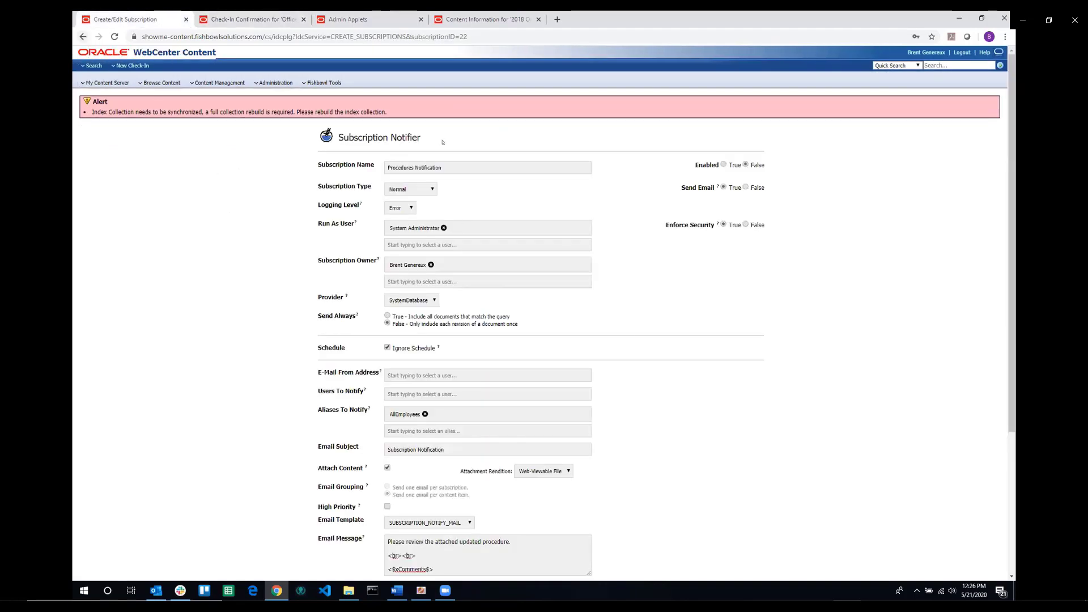
pyautogui.hotkey('alt', 'Left')
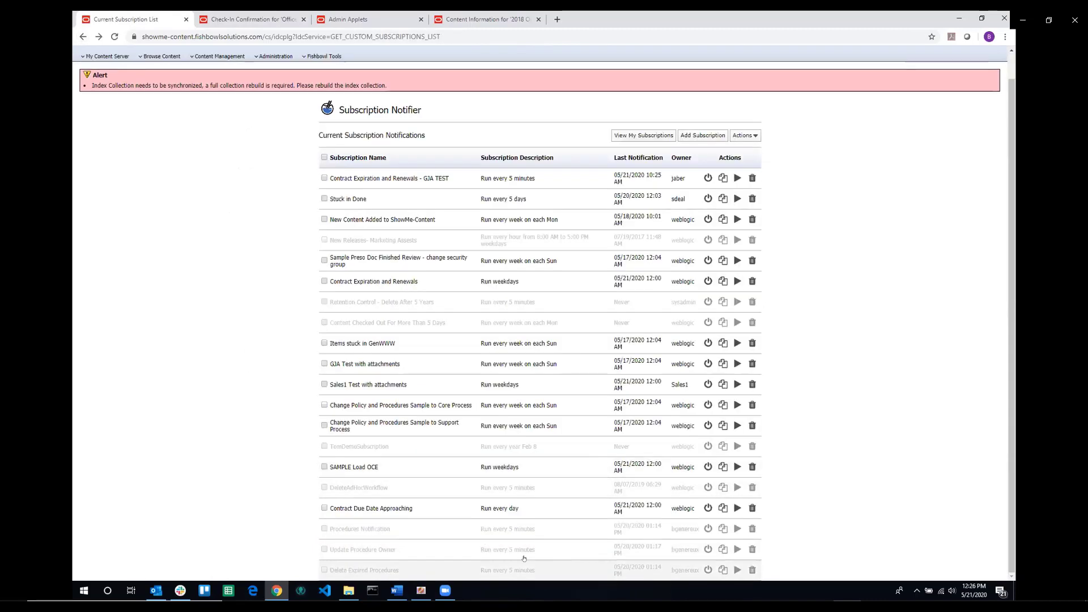
pyautogui.click(736, 570)
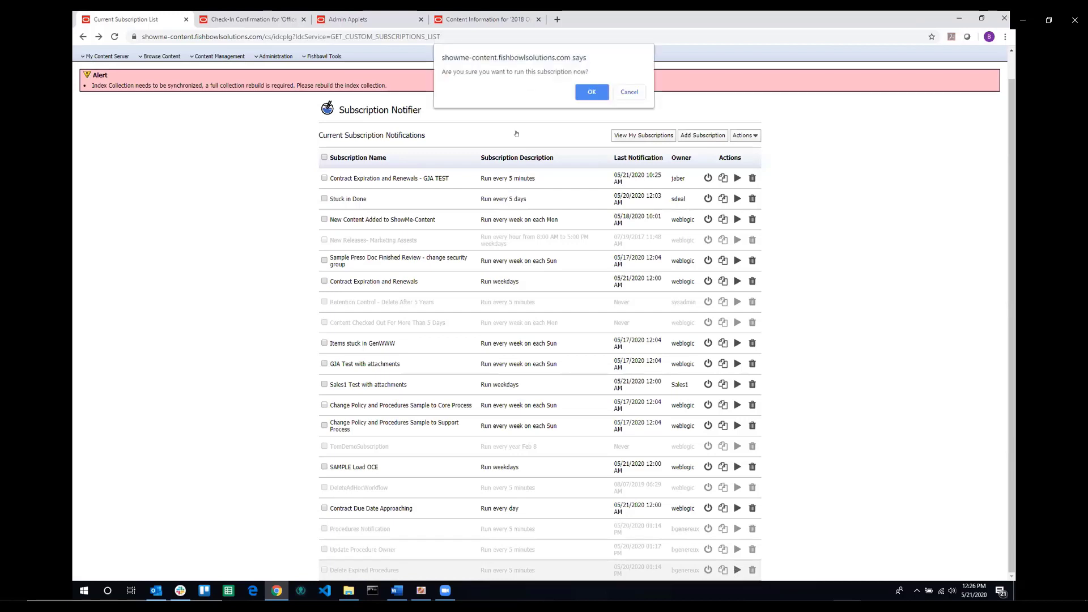
pyautogui.click(590, 91)
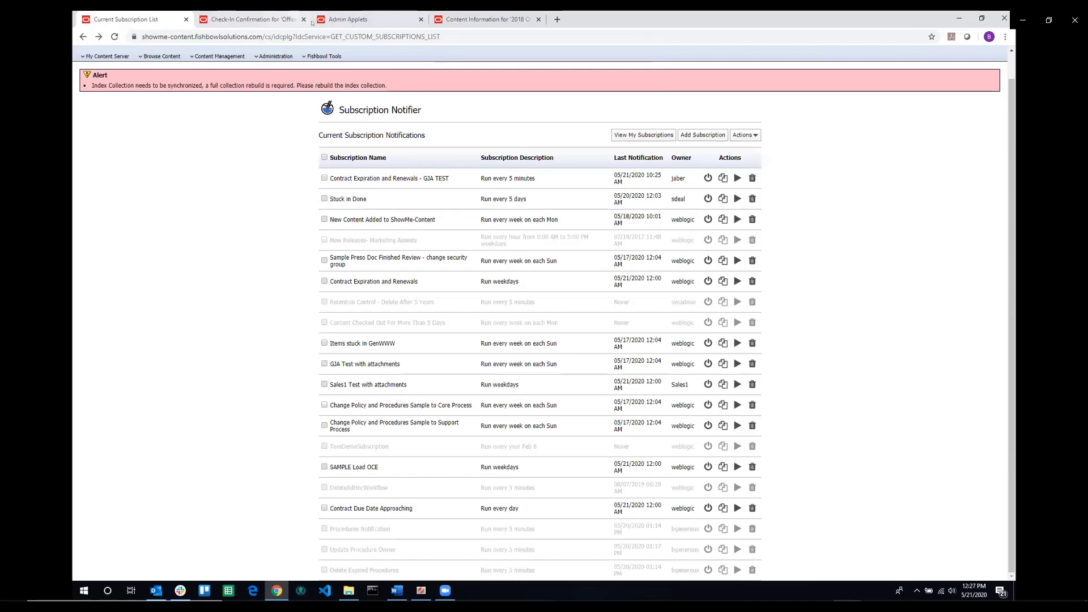
# - View the content information of the checked-in Office Seating Chart, and run the Procedures Notification subscription immediately
pyautogui.click(241, 19)
pyautogui.click(454, 129)
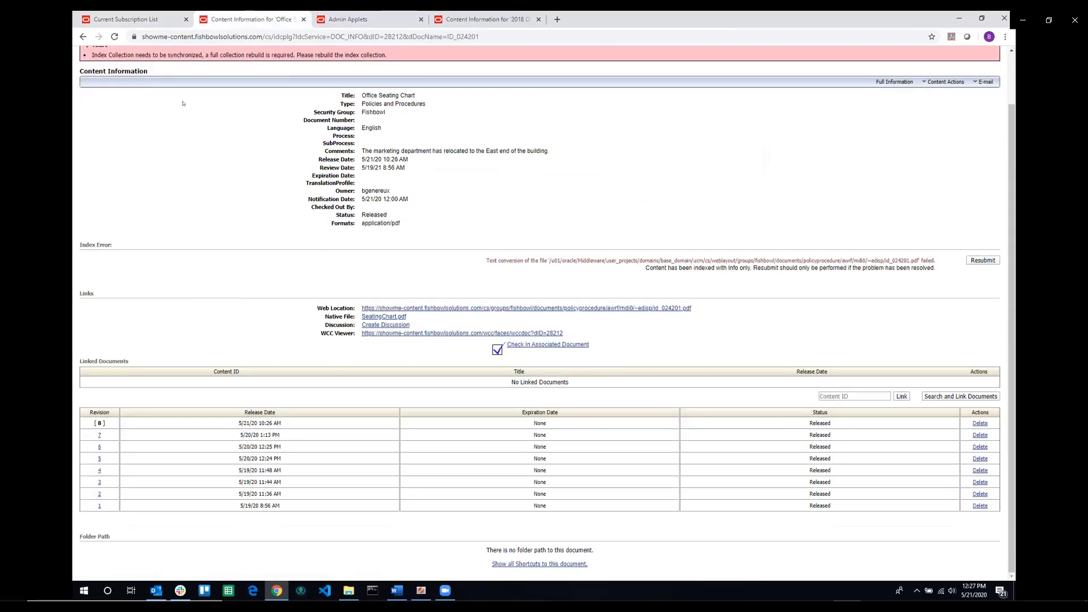
pyautogui.click(125, 19)
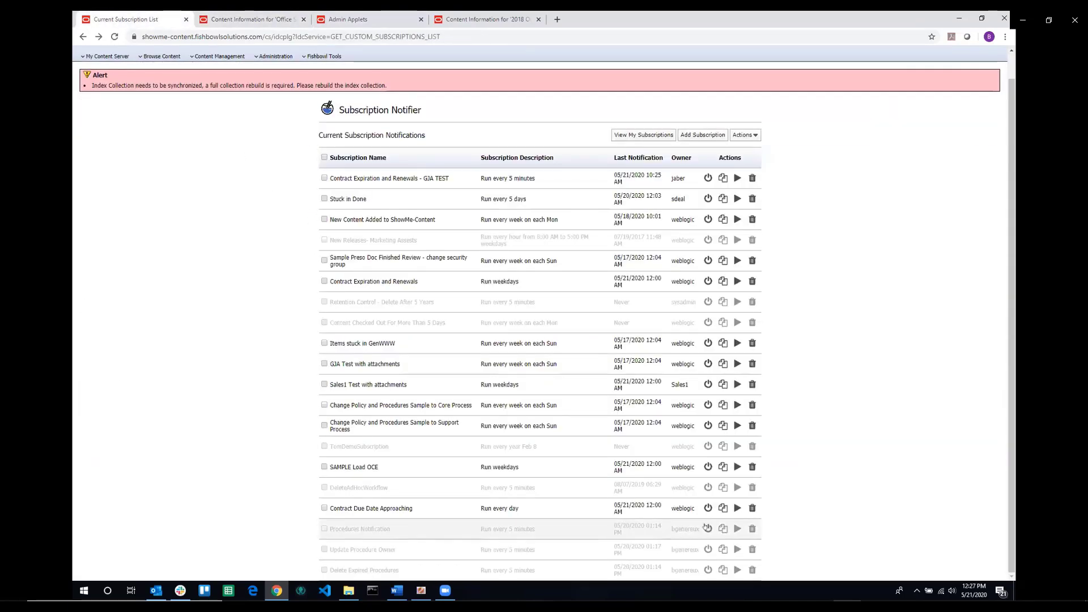
pyautogui.click(737, 528)
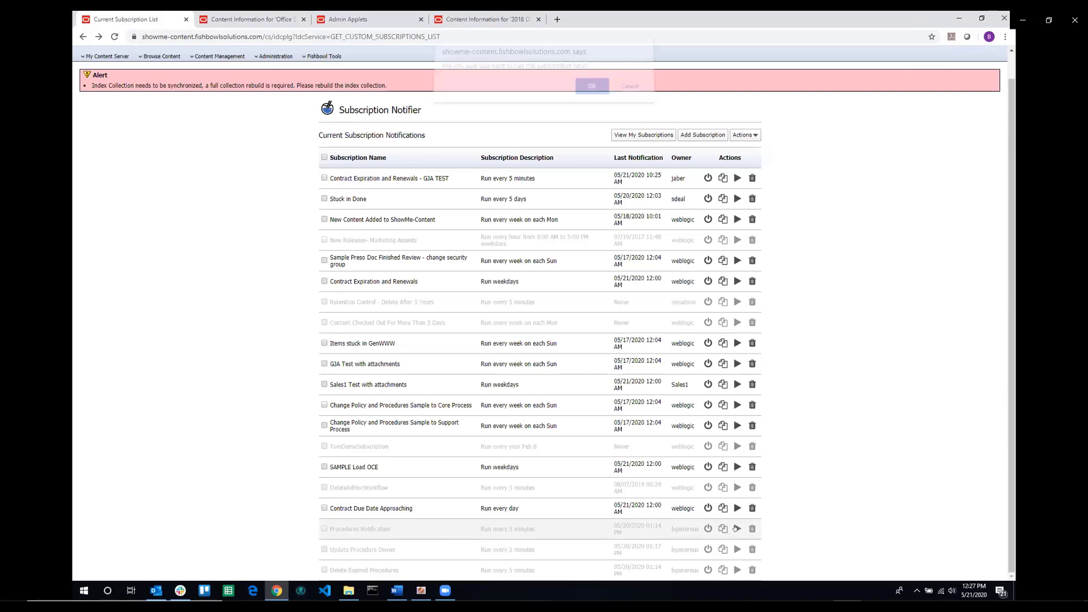
pyautogui.click(589, 93)
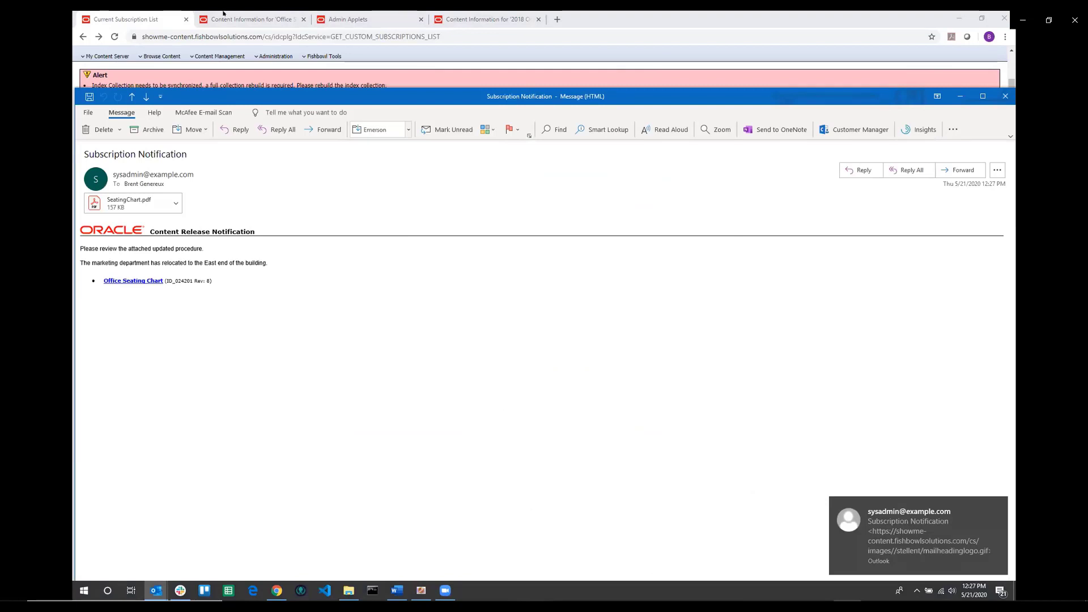
# - Shrink the Subscription Notification email window and reposition it over the subscription list
pyautogui.moveTo(351, 90); pyautogui.dragTo(352, 64)
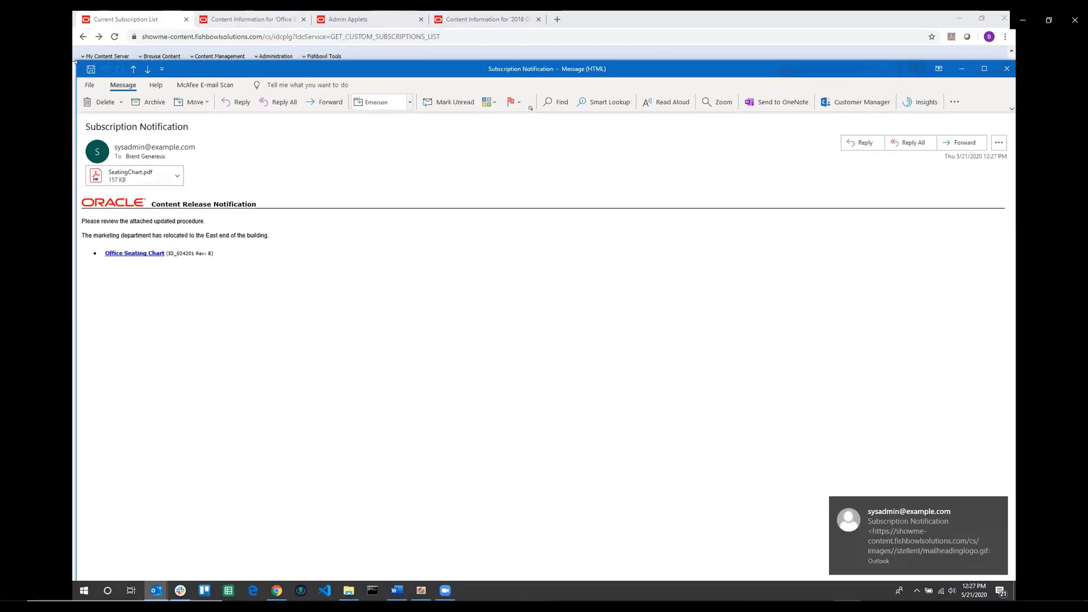
pyautogui.moveTo(74, 55); pyautogui.dragTo(197, 123)
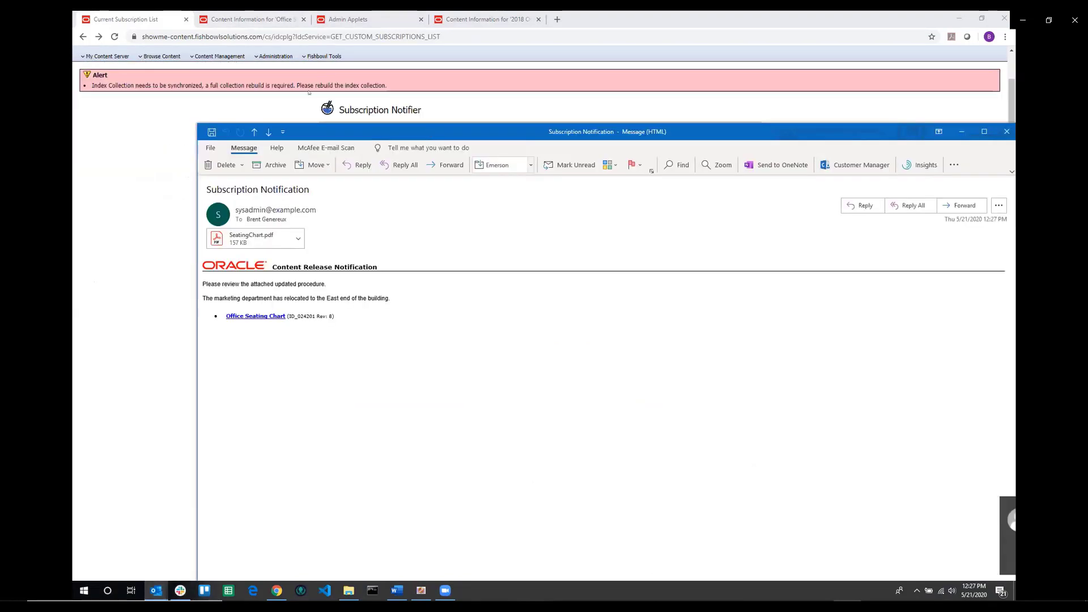
pyautogui.moveTo(309, 131); pyautogui.dragTo(215, 49)
# - Examine the comment in the notification email, and view its SeatingChart.pdf attachment before closing it
pyautogui.moveTo(107, 197); pyautogui.dragTo(297, 213)
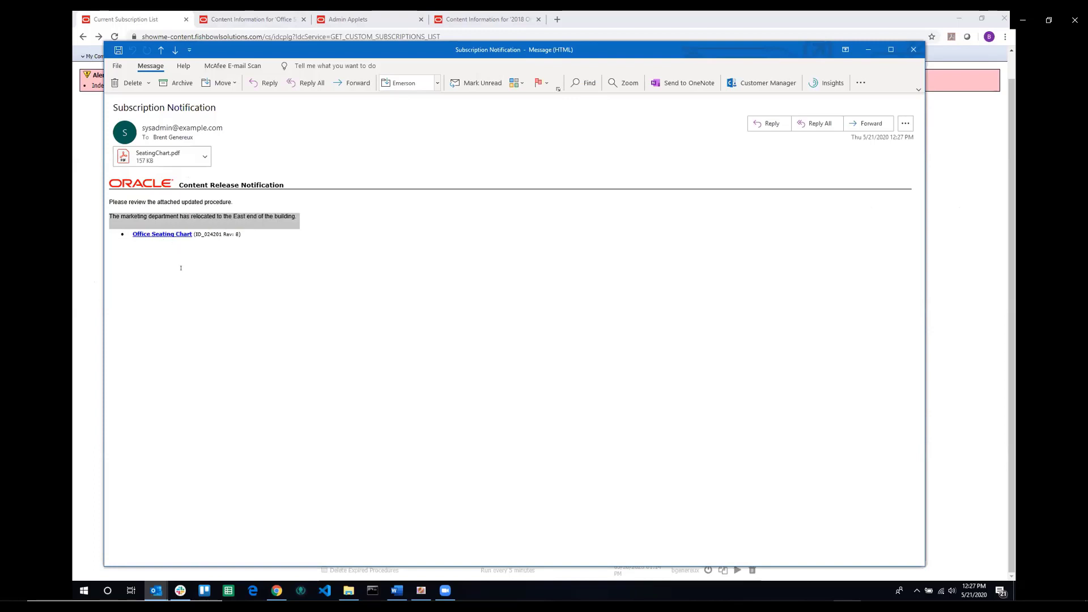
pyautogui.click(137, 236)
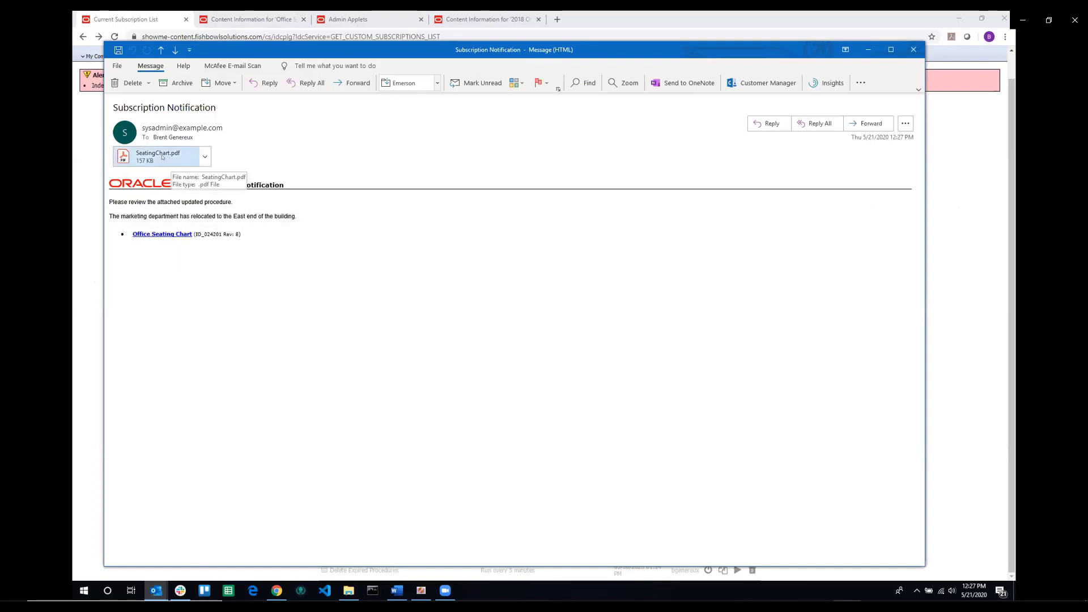
pyautogui.doubleClick(162, 157)
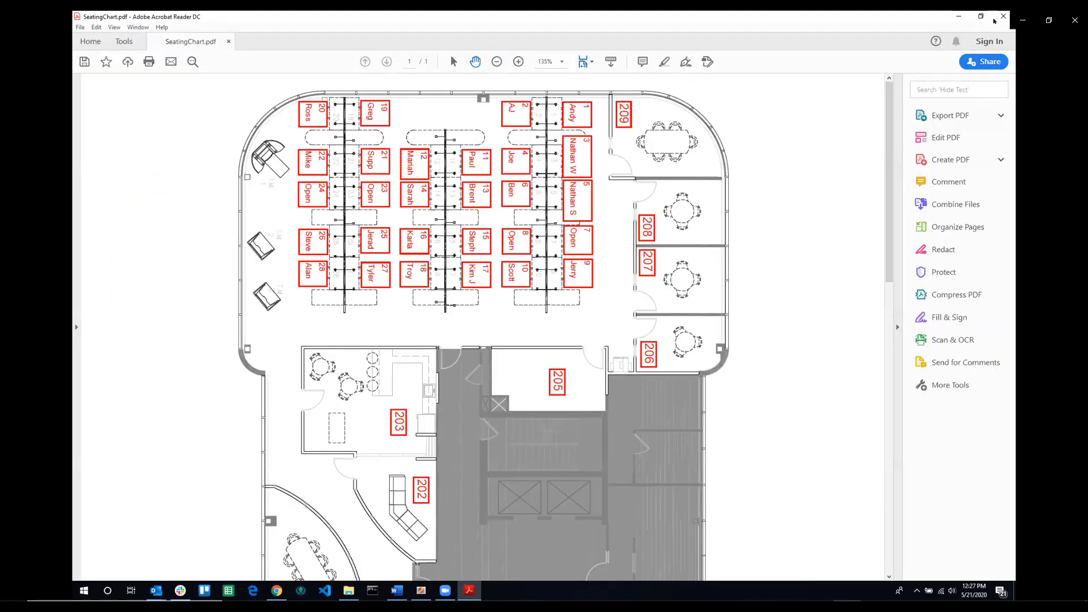
pyautogui.click(1003, 16)
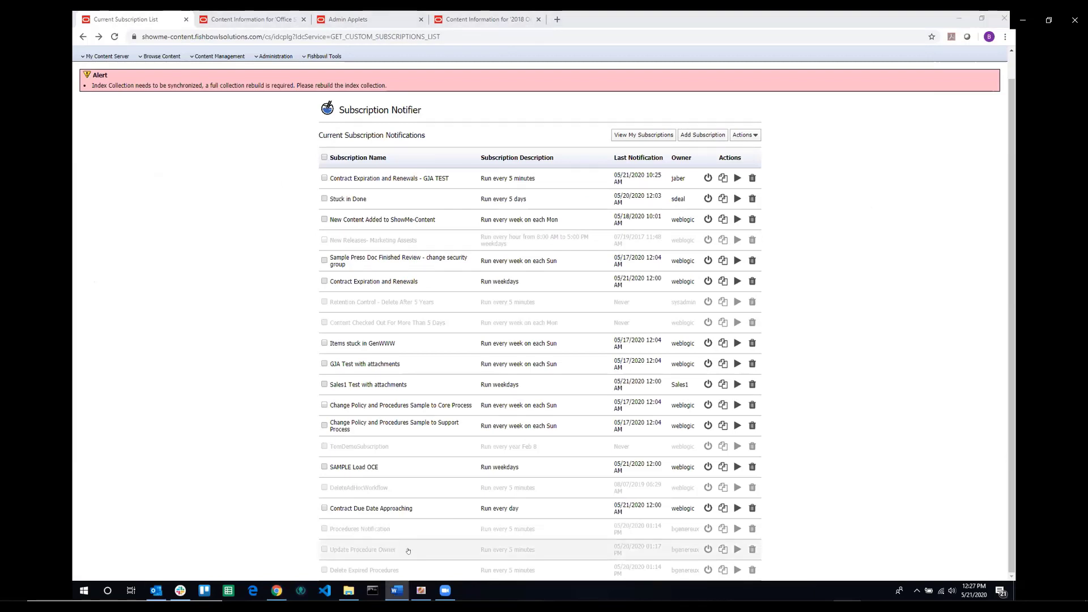
# - Open the Update Procedure Owner subscription and examine its side effect options, name and xUserList1 query condition
pyautogui.click(363, 549)
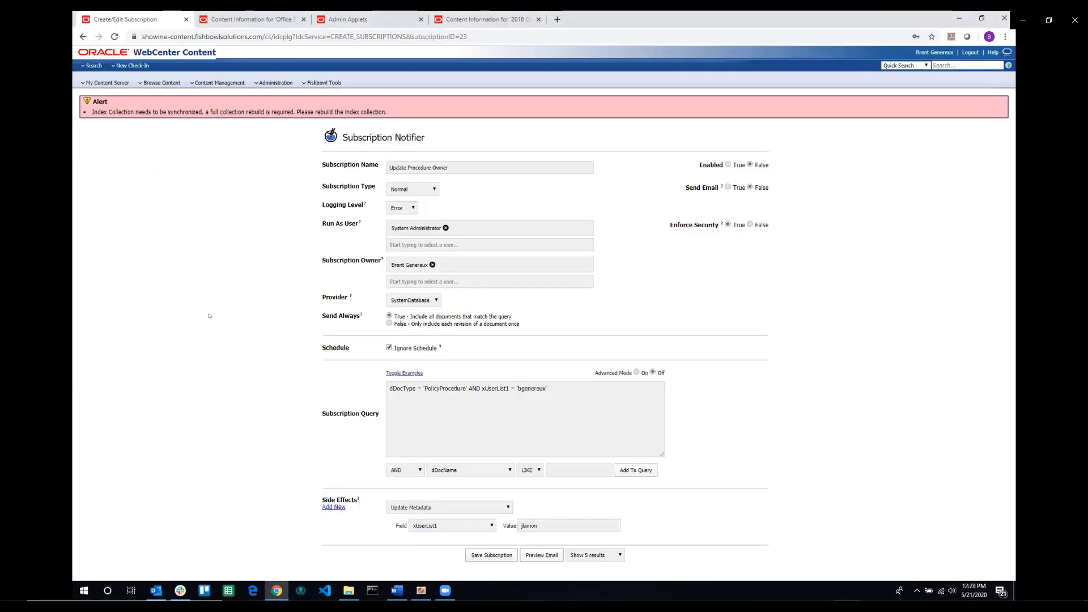
pyautogui.click(506, 509)
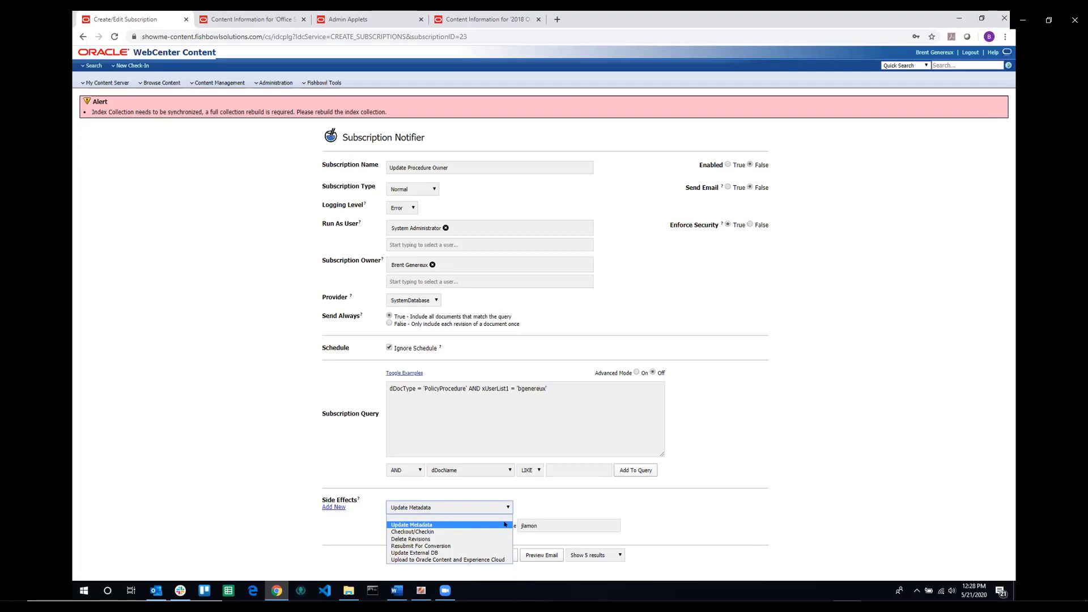
pyautogui.click(295, 526)
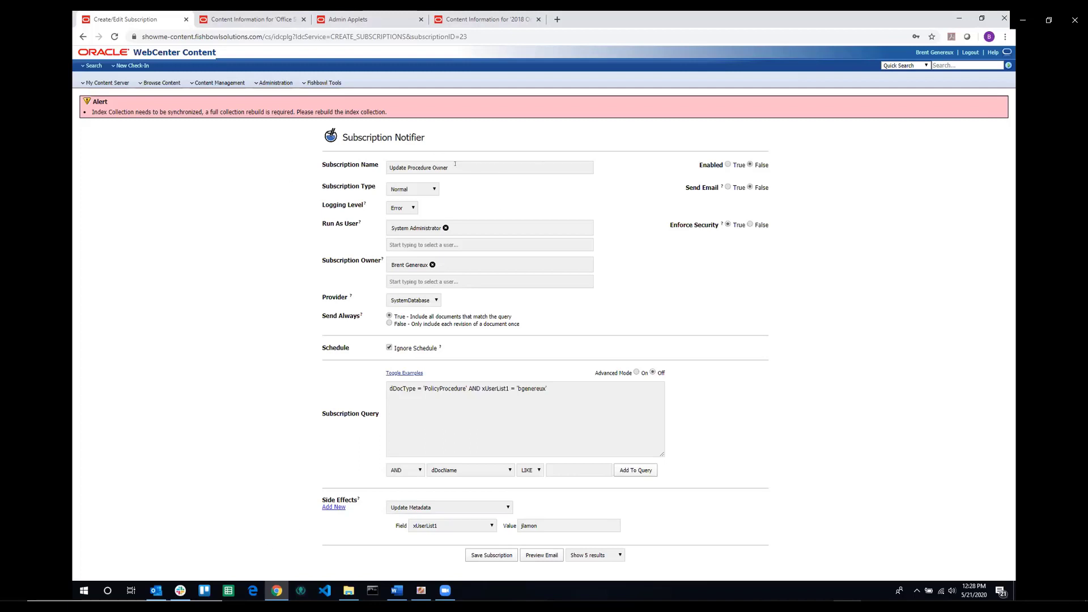
pyautogui.moveTo(456, 166); pyautogui.dragTo(388, 159)
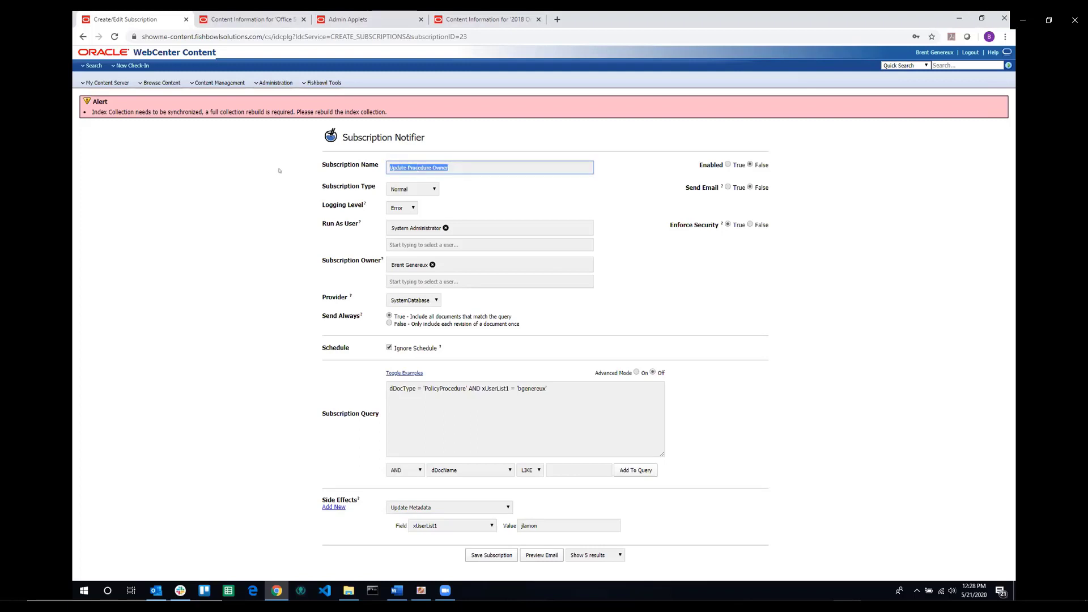
pyautogui.click(285, 196)
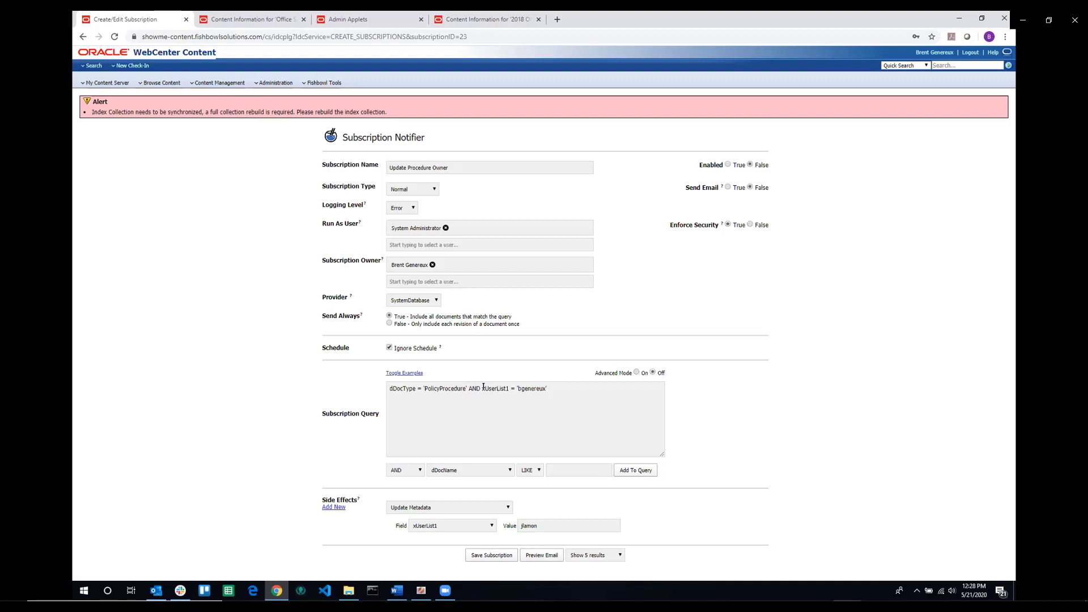
pyautogui.moveTo(481, 388); pyautogui.dragTo(570, 393)
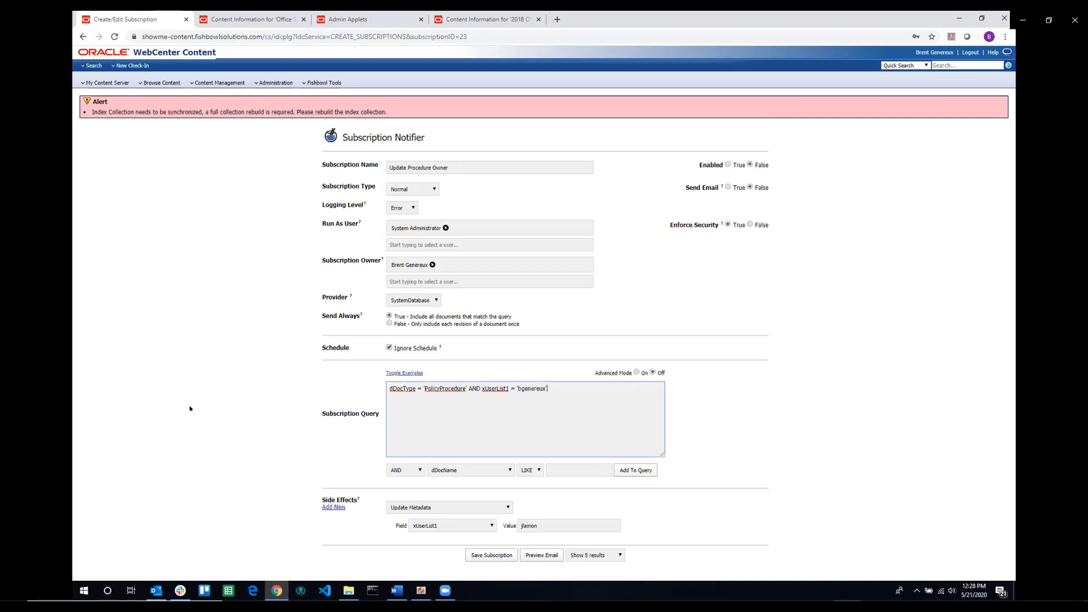
pyautogui.click(186, 424)
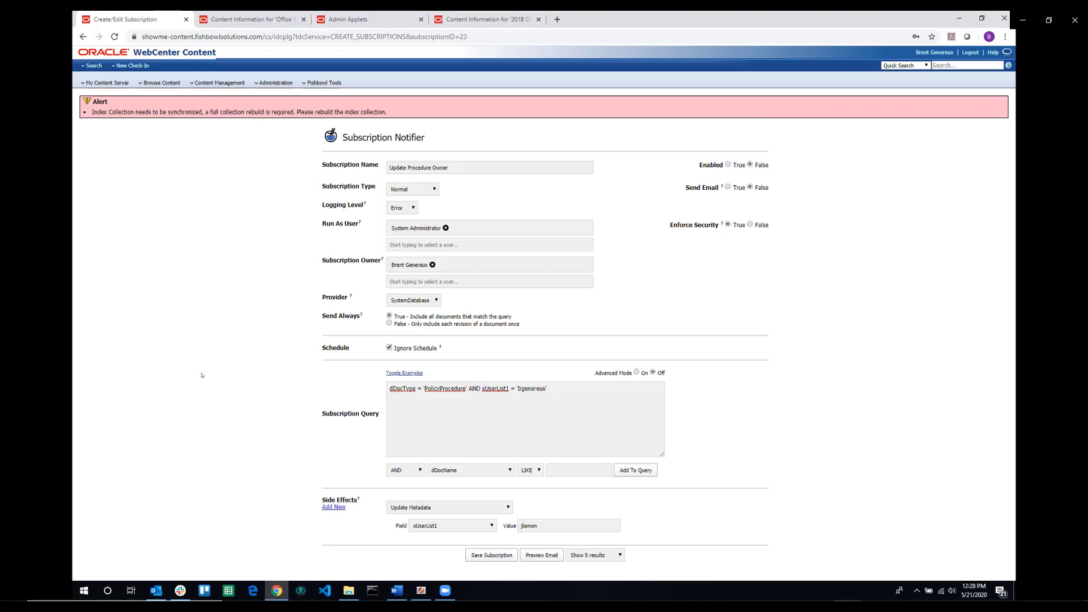
# - Examine the Owner value in the content information of Office Seating Chart
pyautogui.click(232, 19)
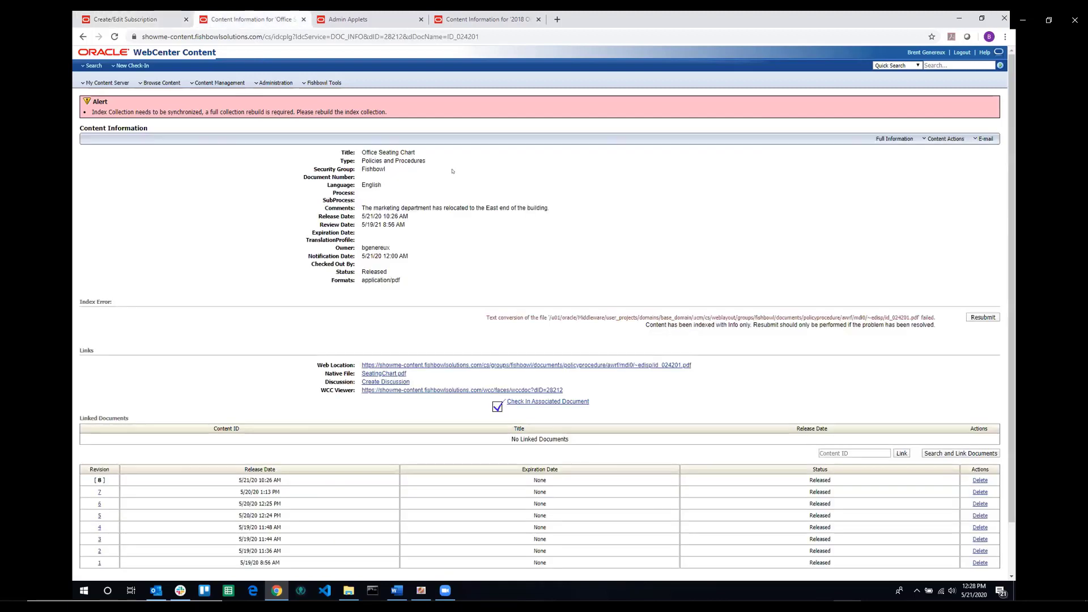
pyautogui.doubleClick(371, 248)
pyautogui.click(286, 221)
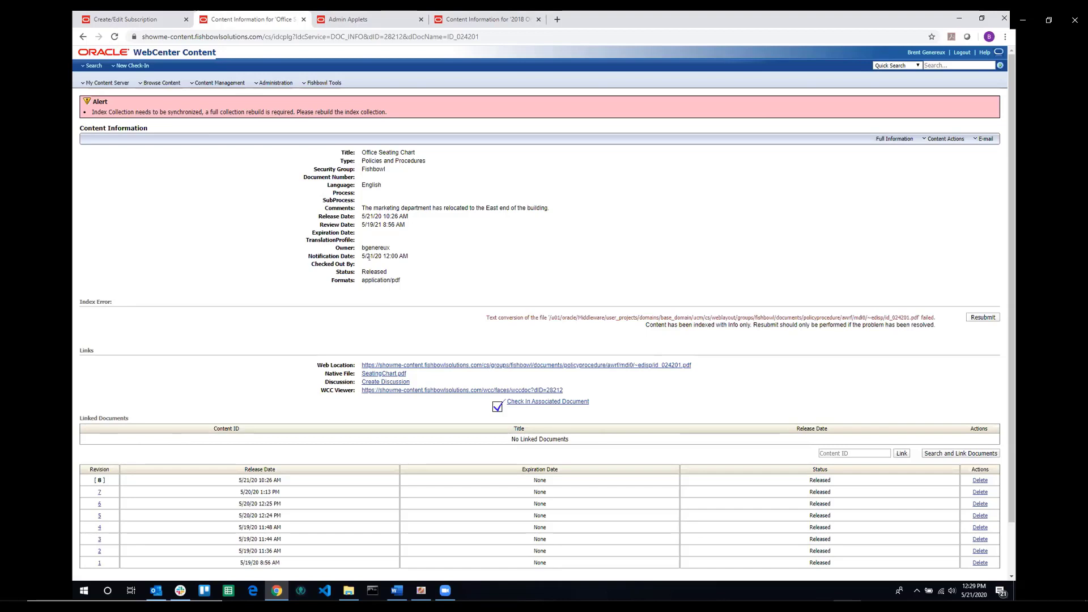
# - Go back to the subscription list and run the Update Procedure Owner subscription immediately
pyautogui.click(146, 21)
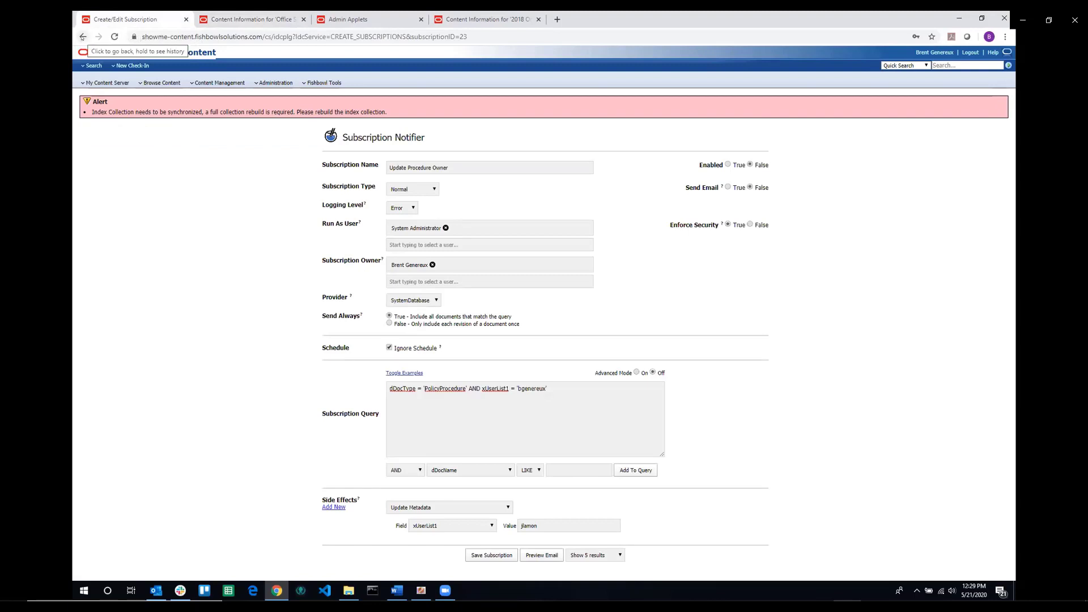
pyautogui.click(82, 36)
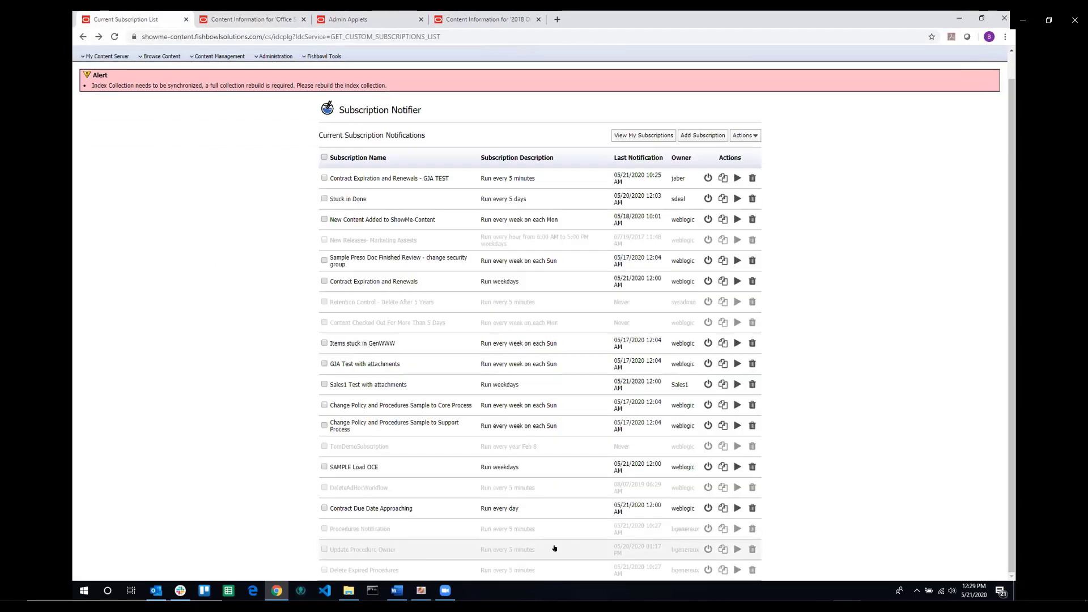
pyautogui.click(736, 549)
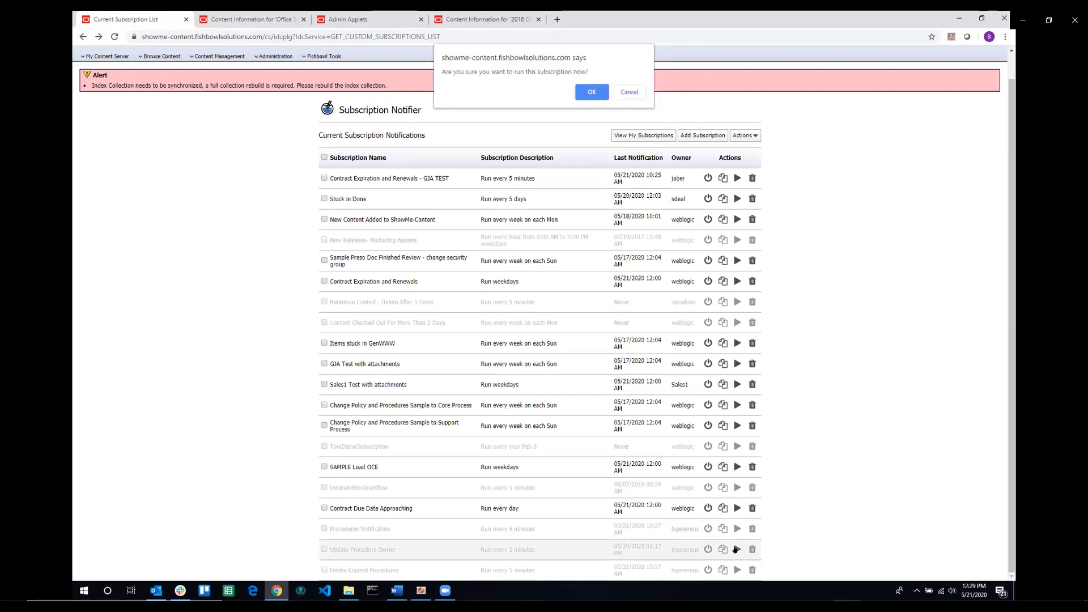
pyautogui.click(589, 92)
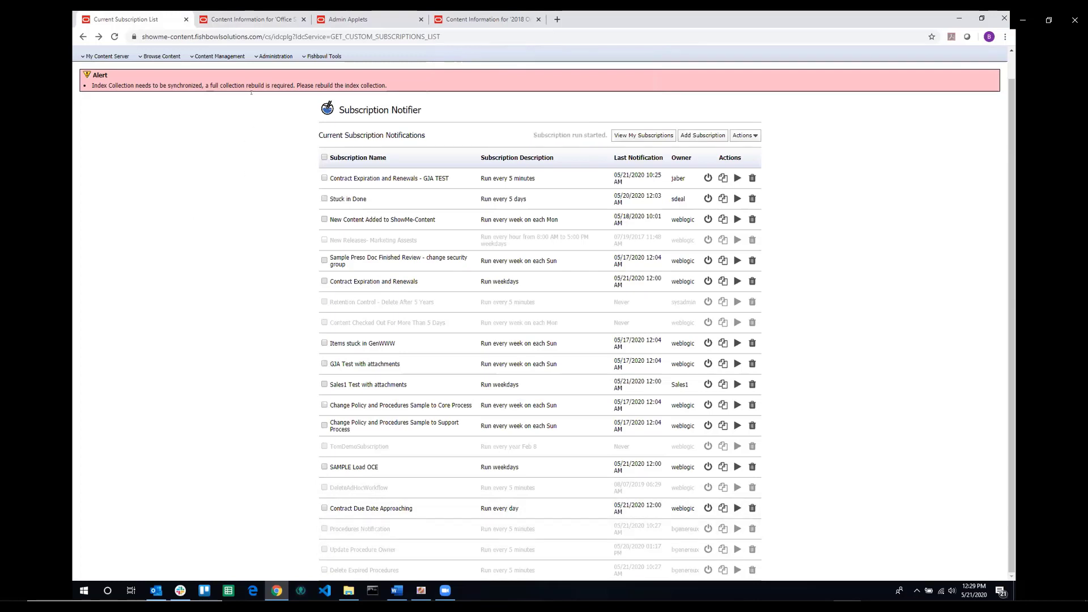
# - Reload the content information of Office Seating Chart and check the updated Owner value
pyautogui.click(231, 16)
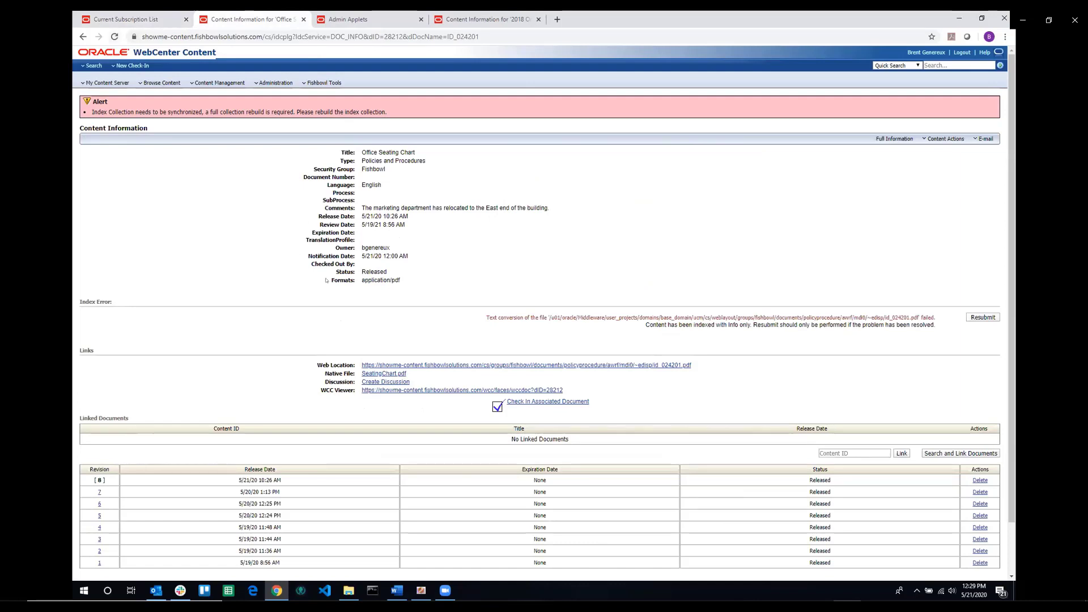
pyautogui.click(114, 34)
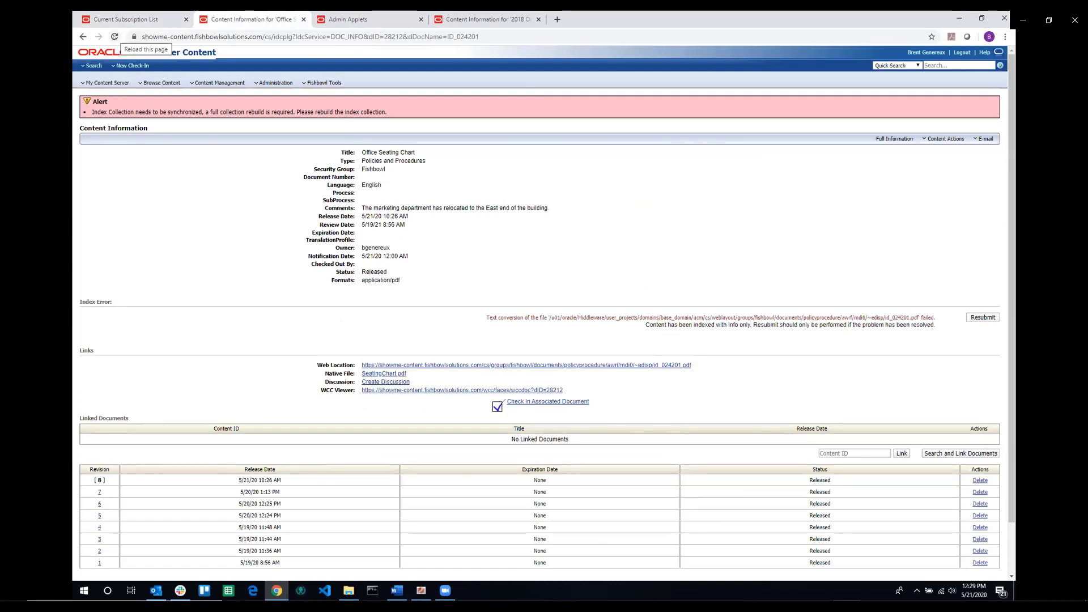
pyautogui.doubleClick(370, 247)
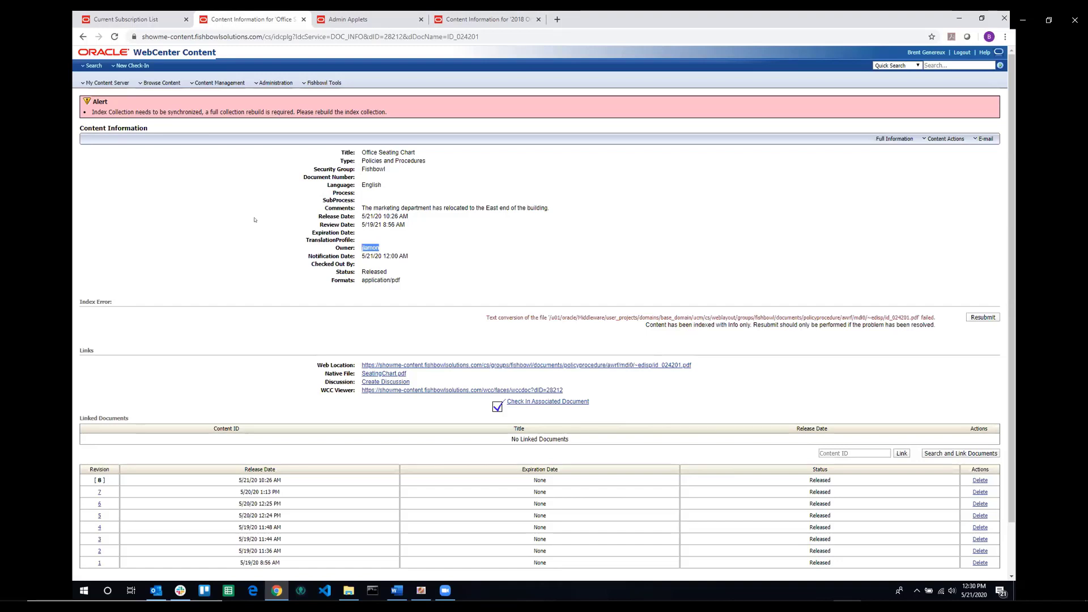
pyautogui.click(255, 220)
# - Open the Delete Expired Procedures subscription, and try to open the update form of content item 004895 in its browser tab
pyautogui.click(396, 591)
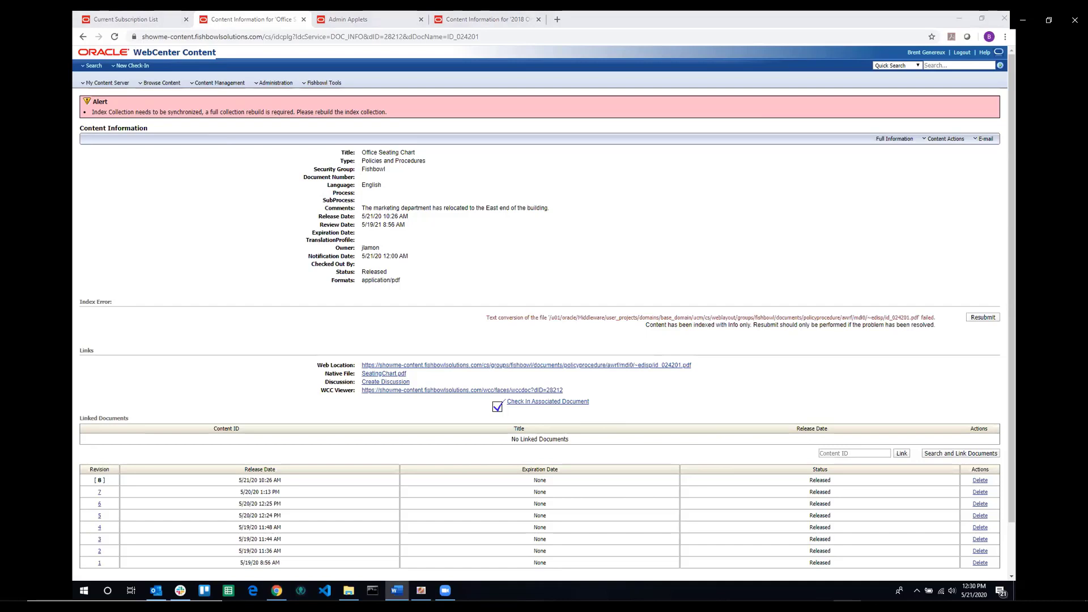
pyautogui.click(145, 21)
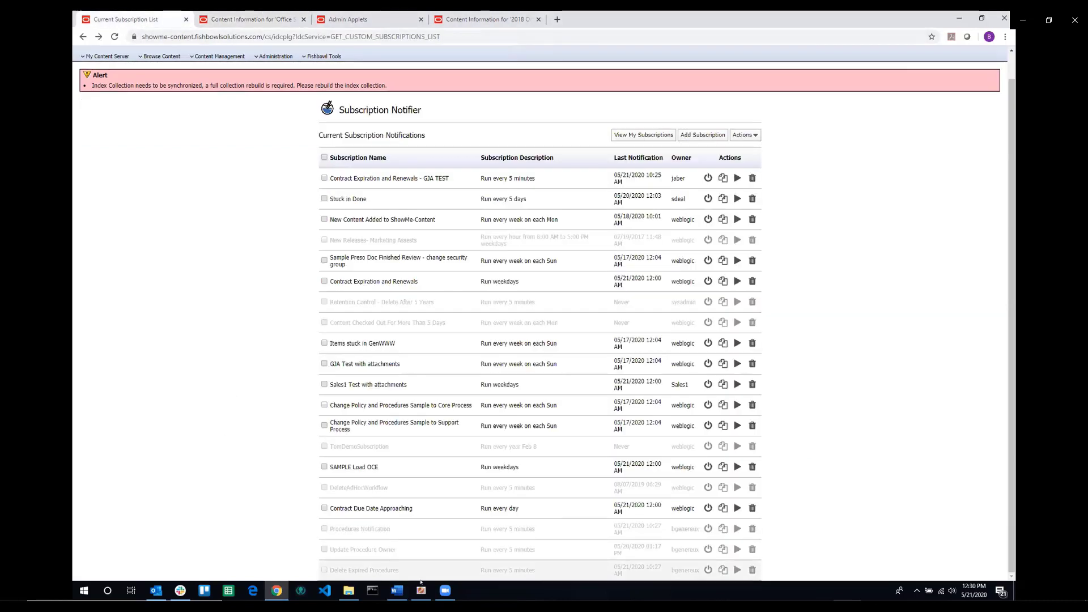
pyautogui.click(415, 571)
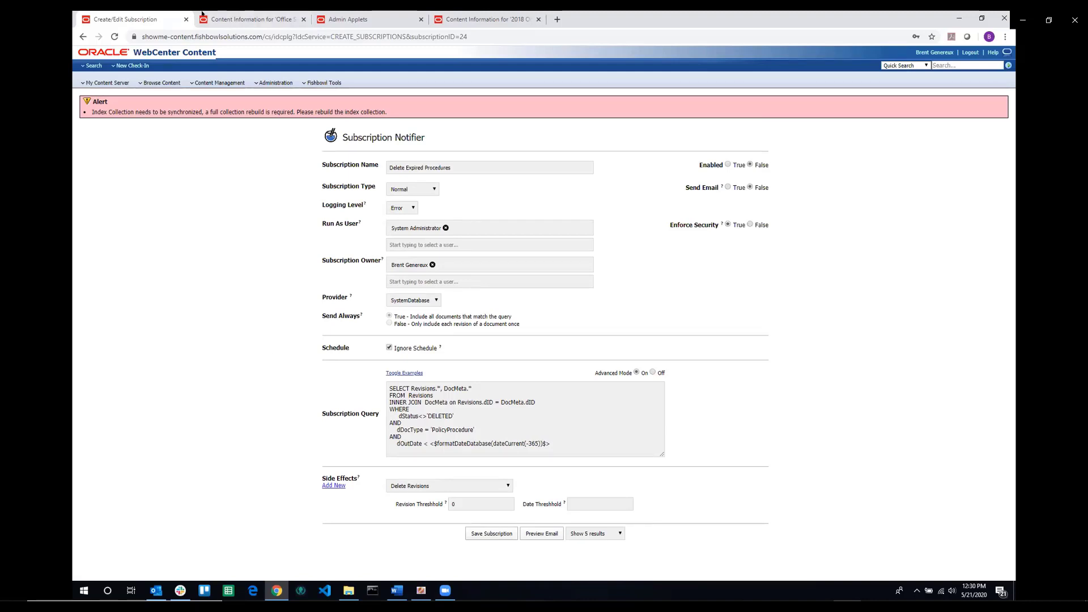
pyautogui.hotkey('ctrl', '4')
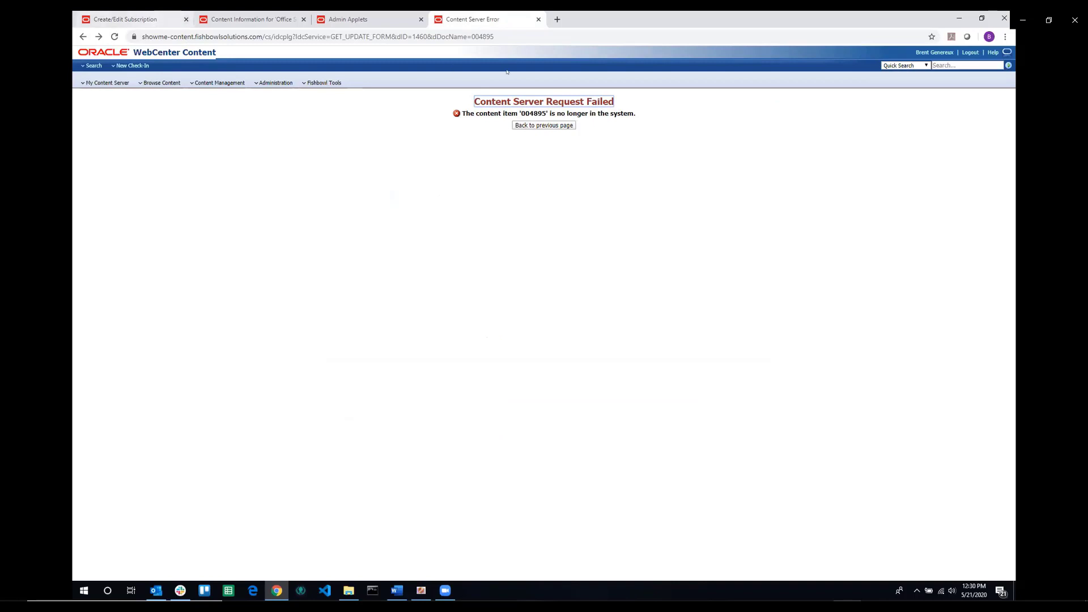
pyautogui.click(142, 19)
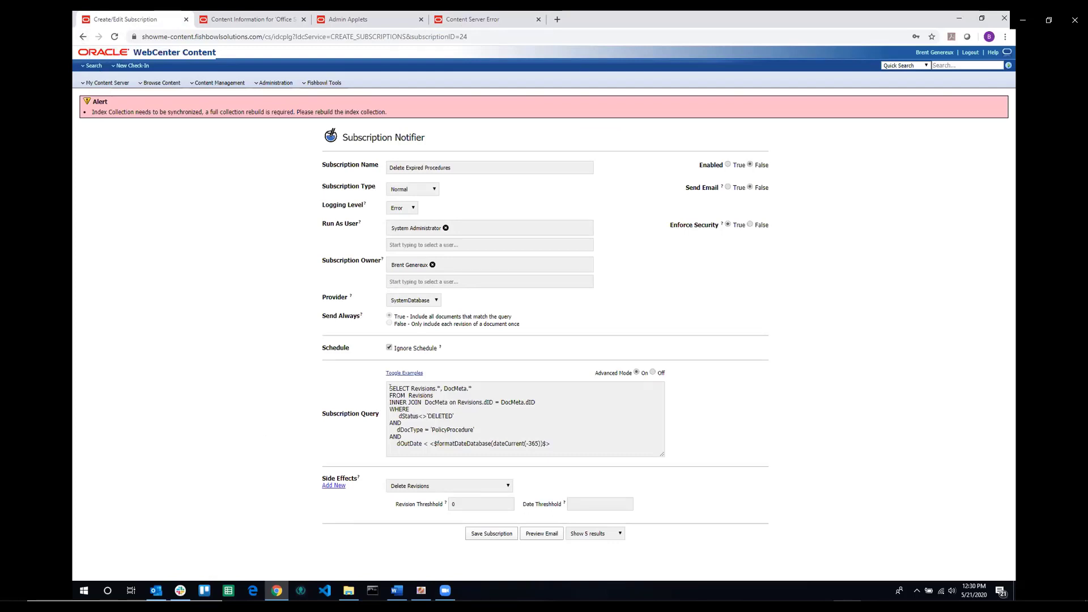
# - Preview the email of the Delete Expired Procedures subscription with 5 results and review its matching documents
pyautogui.click(542, 533)
pyautogui.scroll(-3, 404, 392)
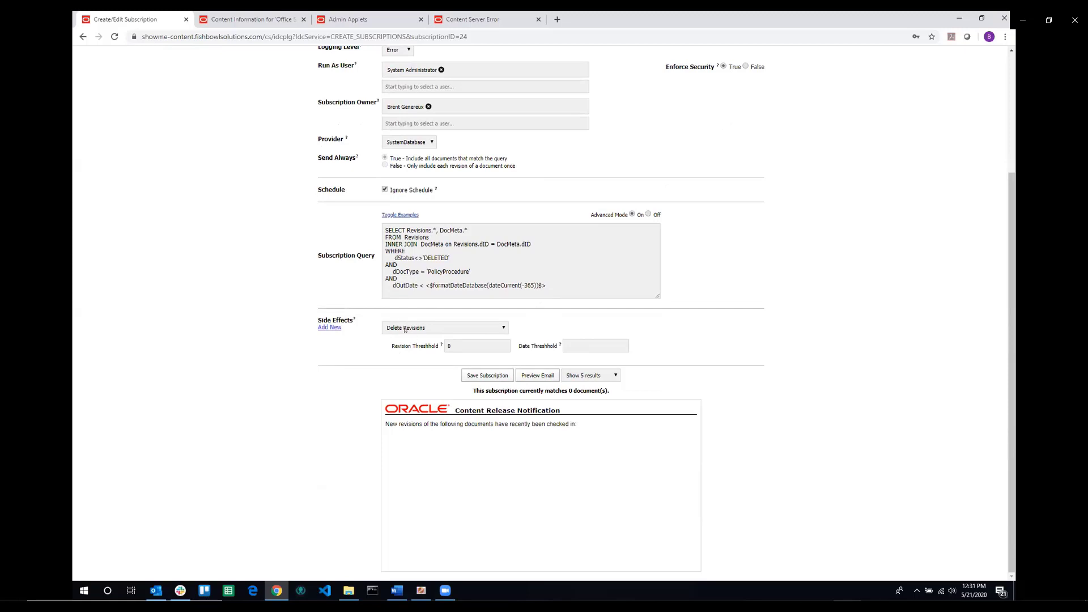
pyautogui.scroll(3, 224, 336)
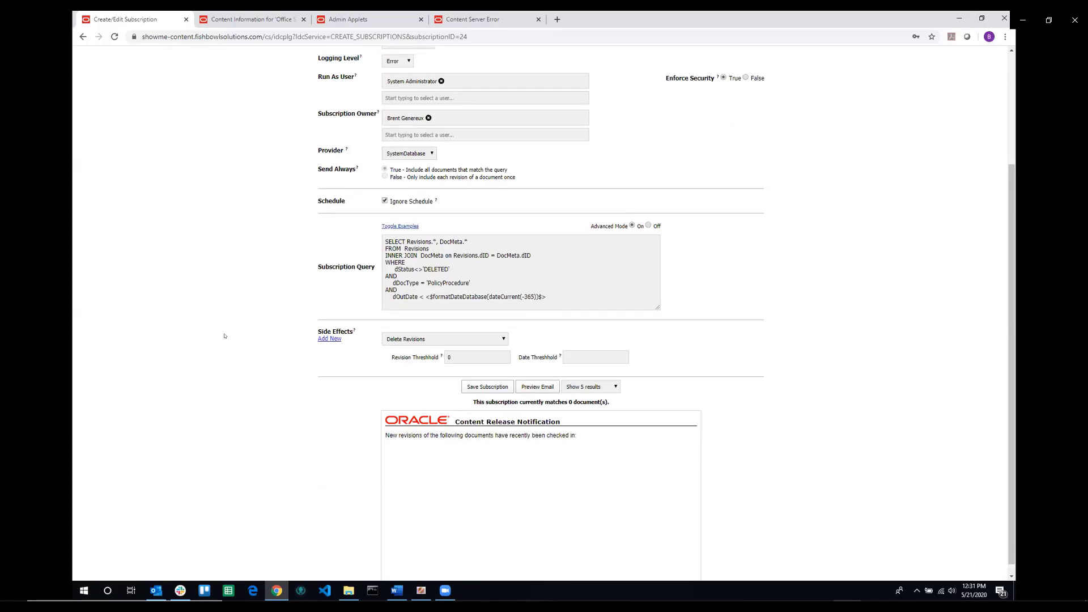